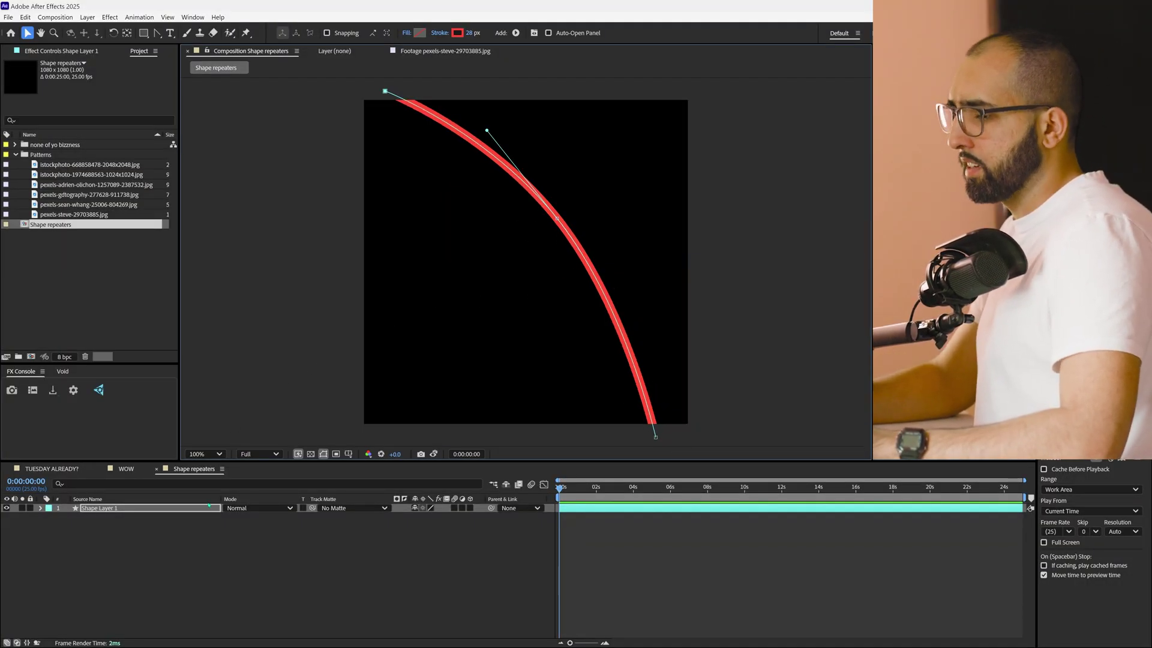
- Reveal the contents of Shape Layer 1 and add a Repeater to the curved red stroke
click(208, 507)
key(u)
key(u)
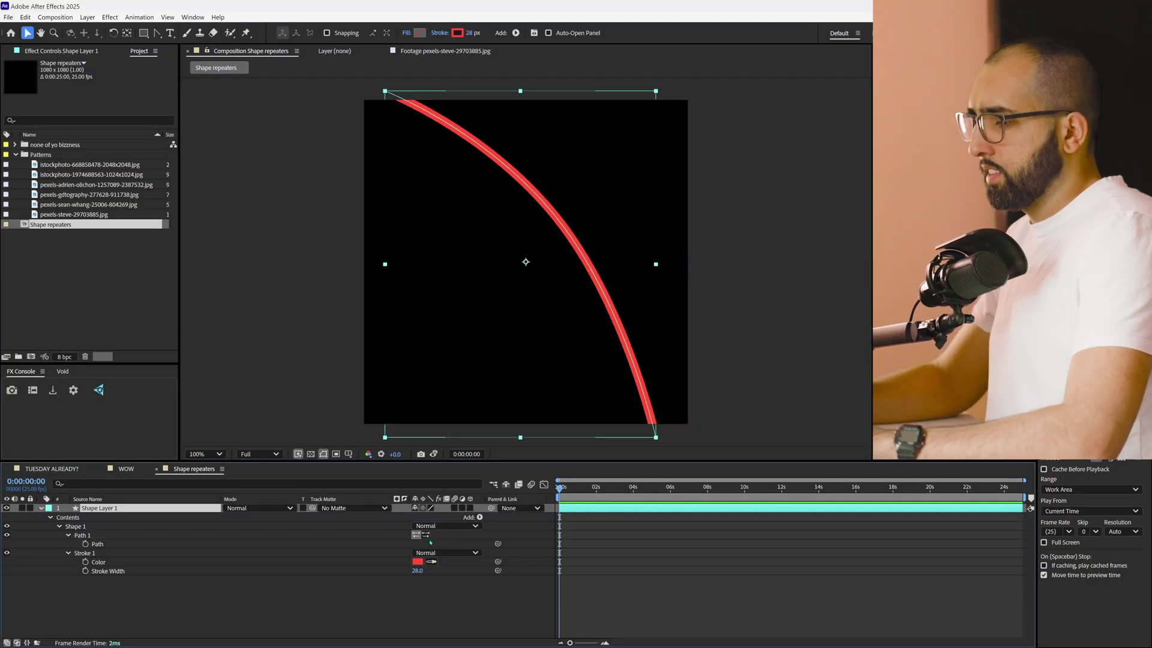
click(479, 517)
click(241, 341)
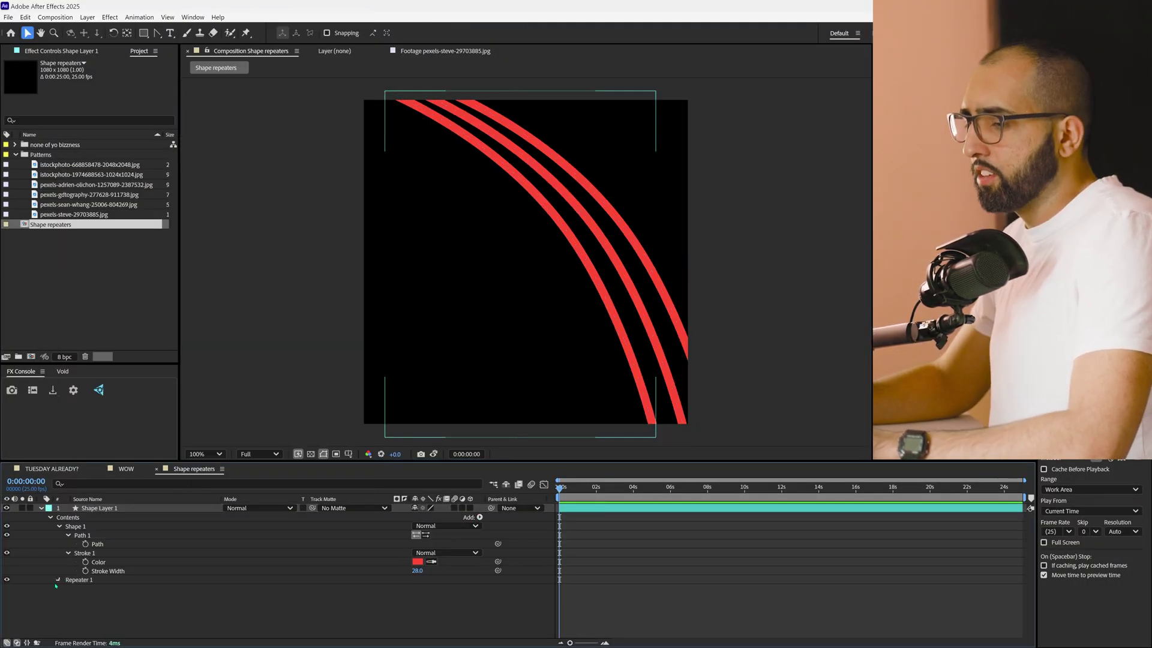
- Set the Repeater's horizontal position to 264 and adjust its copies, scale and vertical position
scroll(423, 594, down, 2)
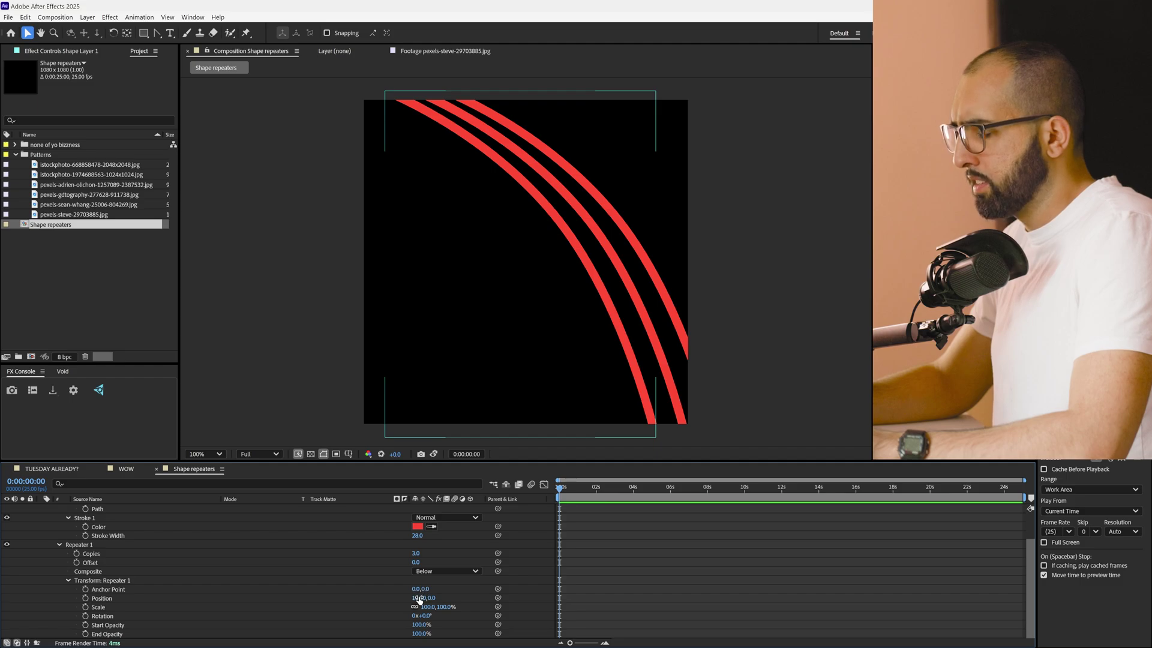
drag(418, 599, 501, 589)
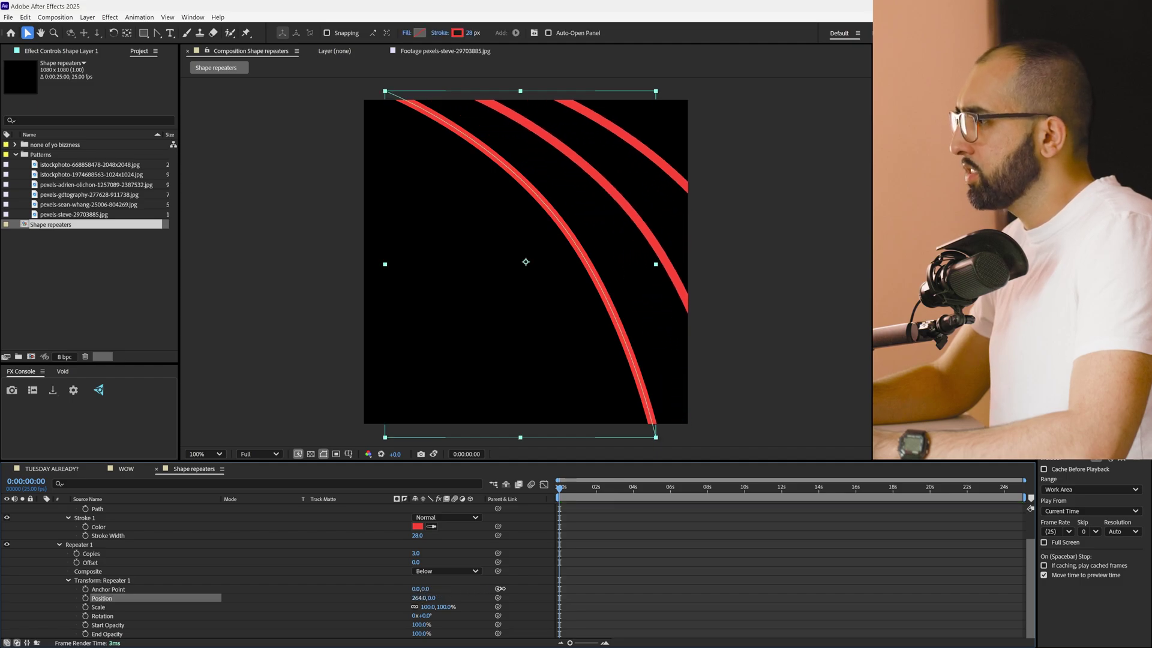
mouse_move(417, 554)
mouse_down()
mouse_move(434, 554)
mouse_move(412, 562)
mouse_up()
drag(425, 607, 417, 606)
drag(431, 599, 405, 614)
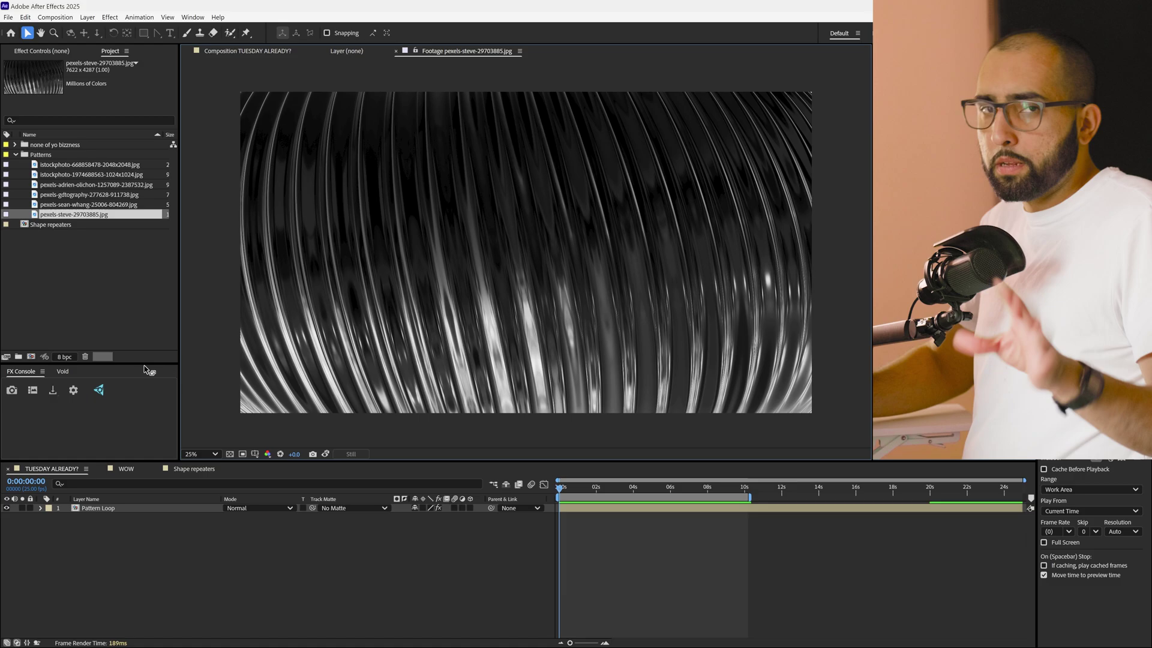
- In the WOW composition, turn on the amazing 2 layer's Echo effect and move the playhead to 0:00:02:10
click(625, 553)
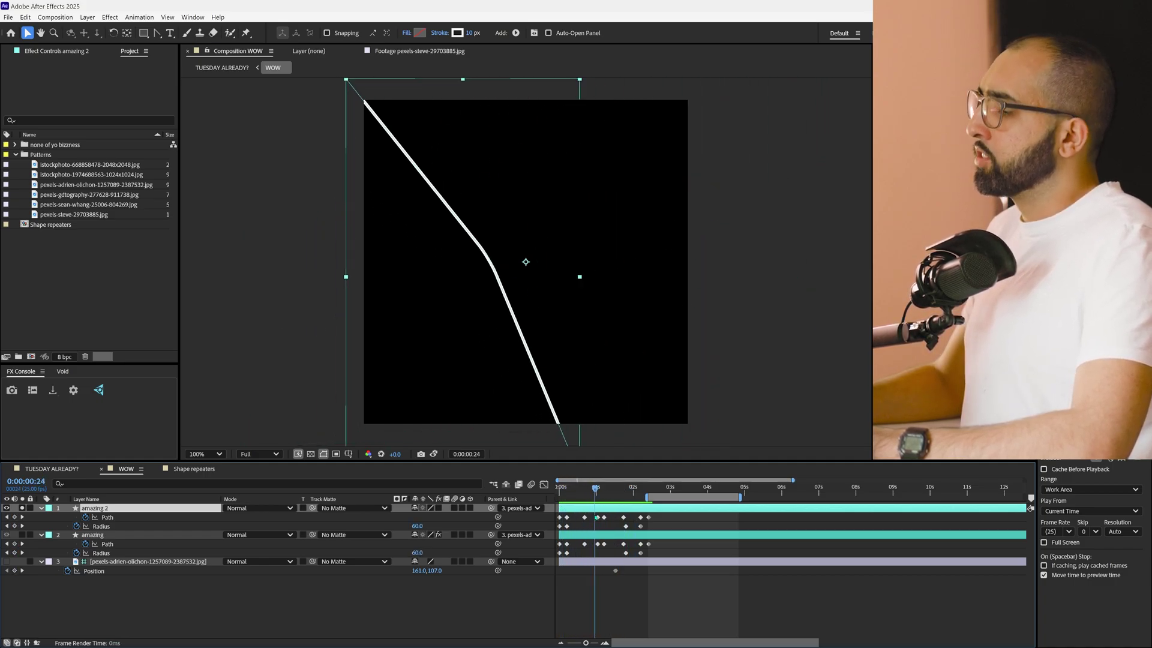
click(75, 54)
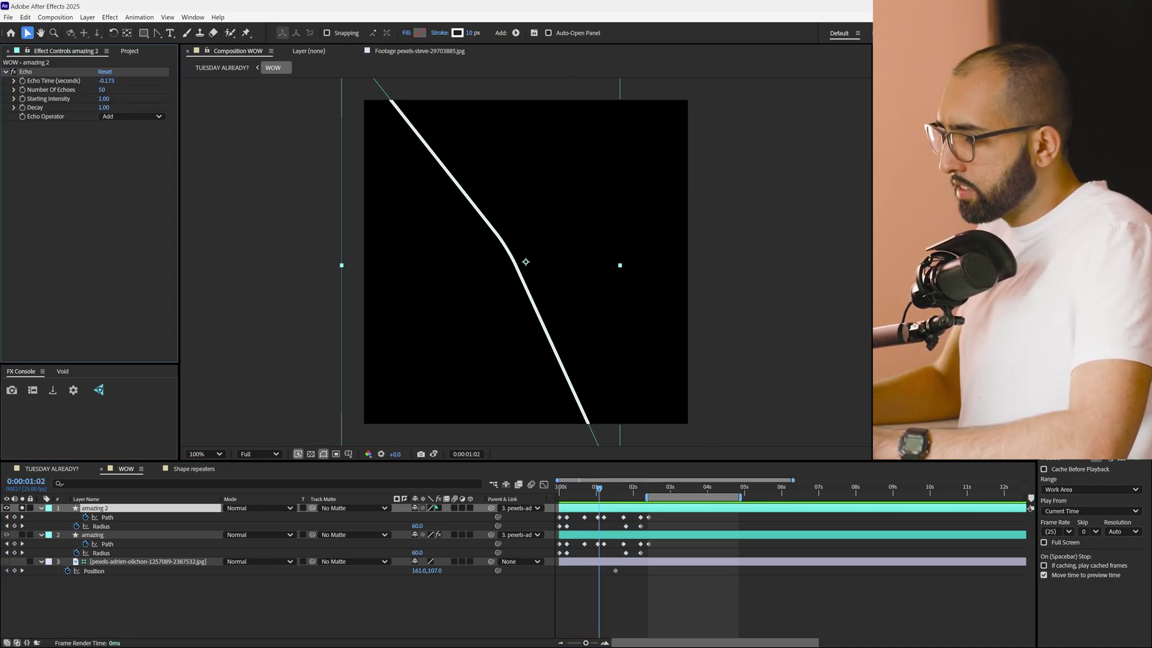
click(437, 508)
drag(599, 489, 648, 513)
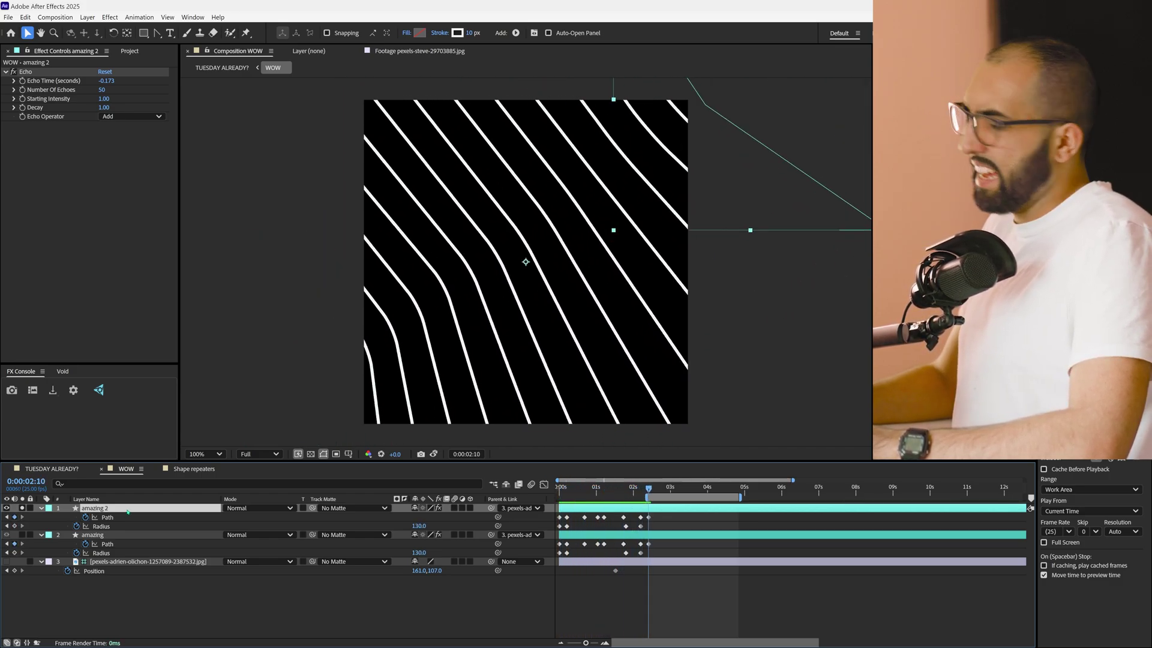
- Preview the echoed line loop, and examine the glowing result in the TUESDAY ALREADY? composition
key(space)
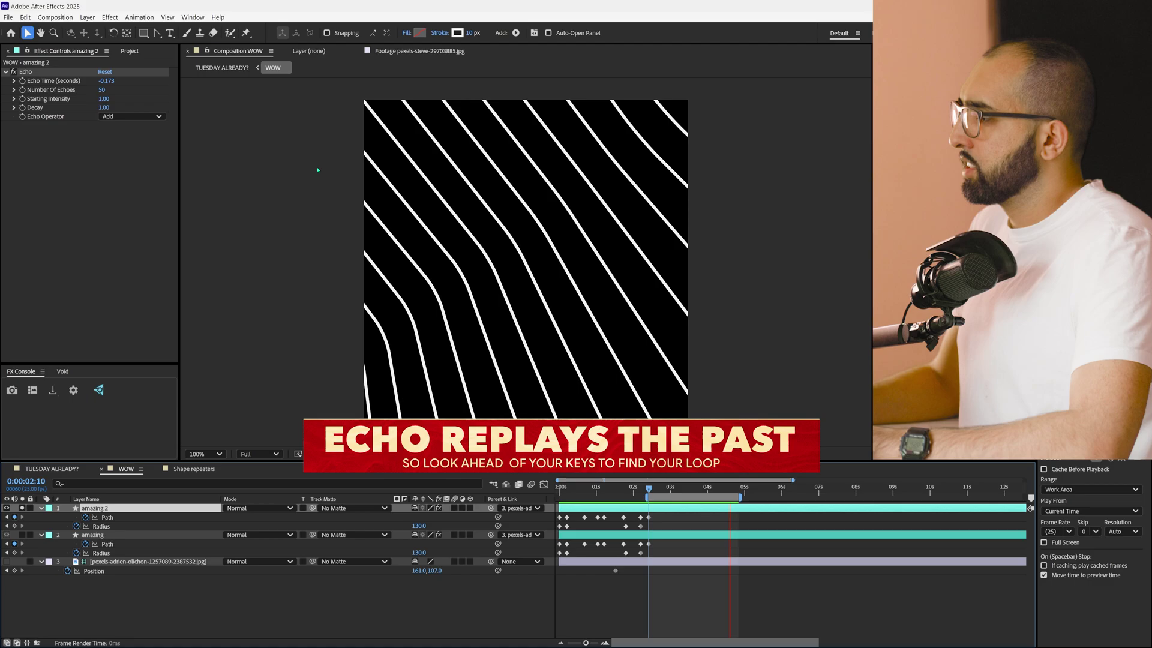
key(space)
click(222, 67)
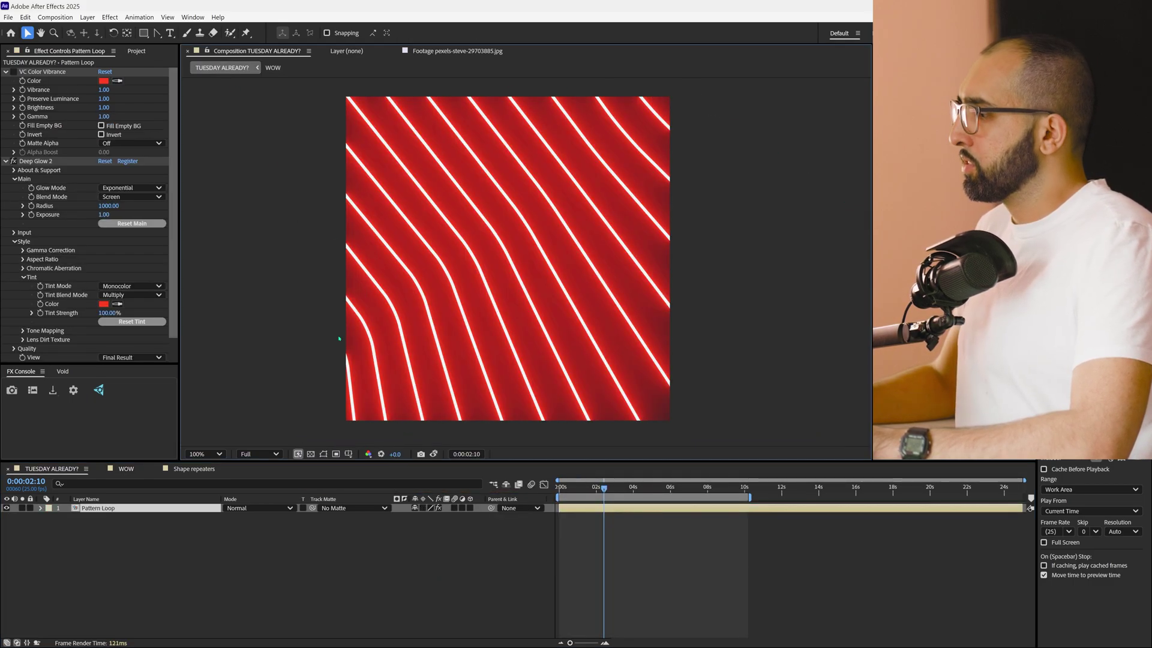
click(6, 71)
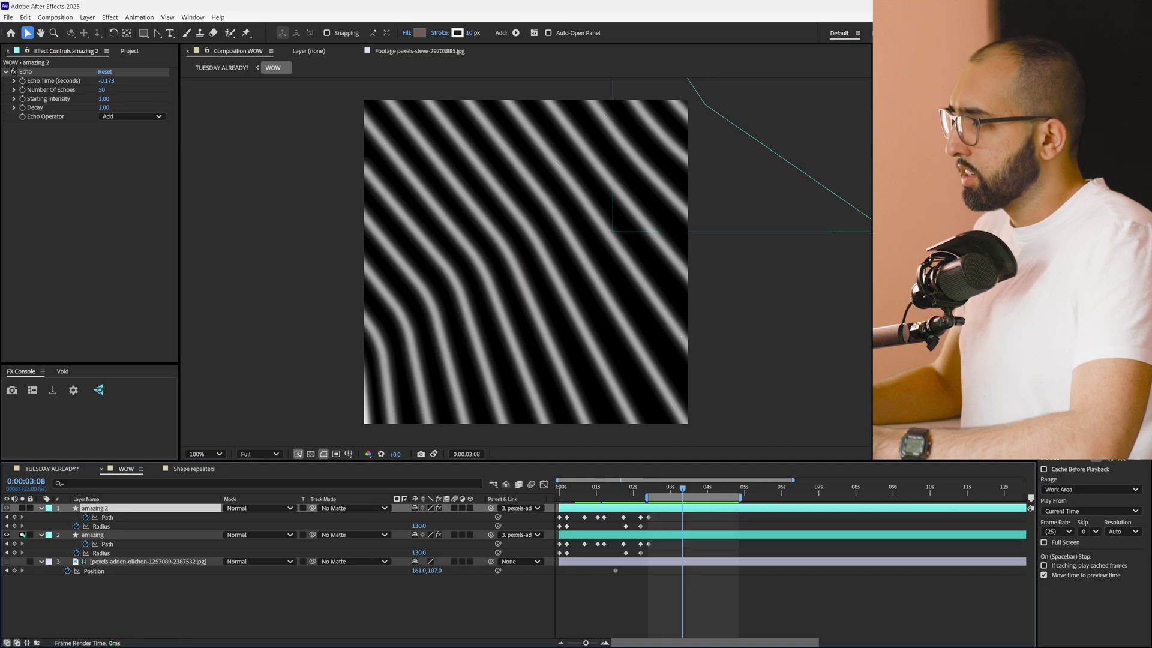
- Reveal the Scale of the amazing and amazing 2 layers for comparison and unsolo the amazing layer
click(123, 534)
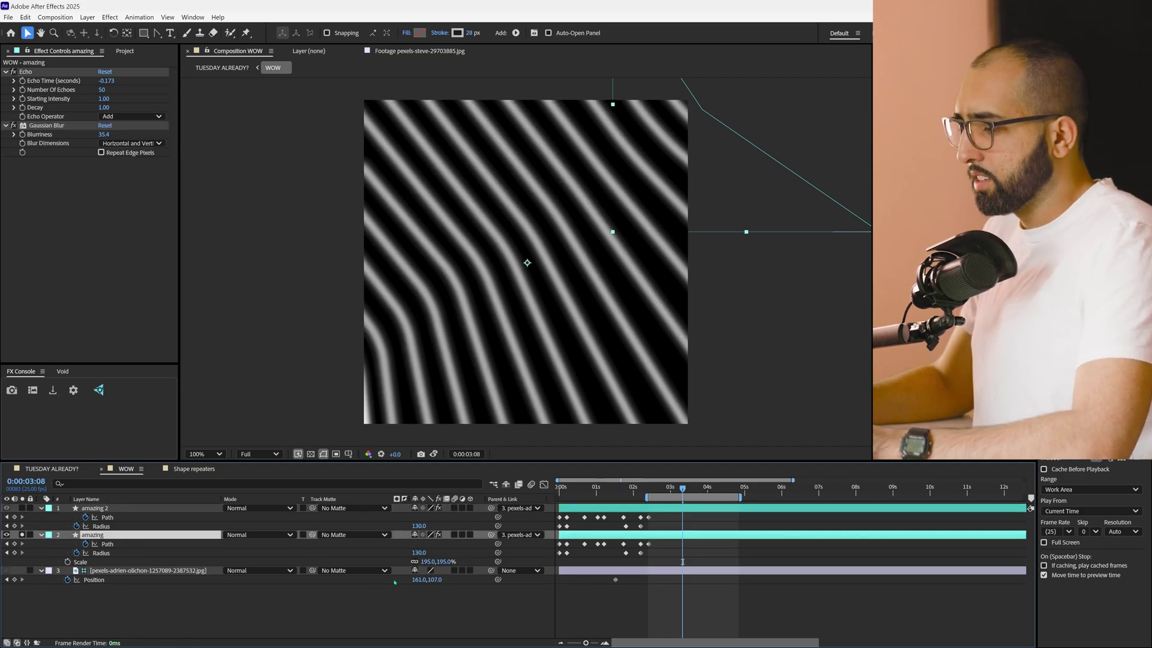
click(123, 508)
key(shift+s)
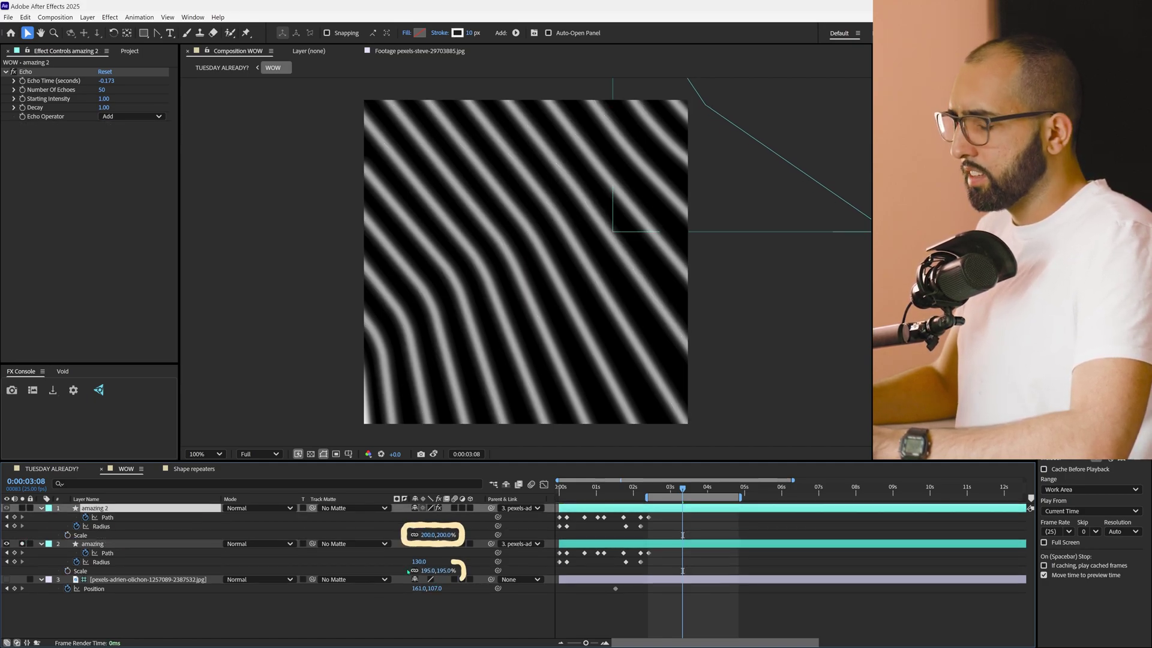
click(94, 544)
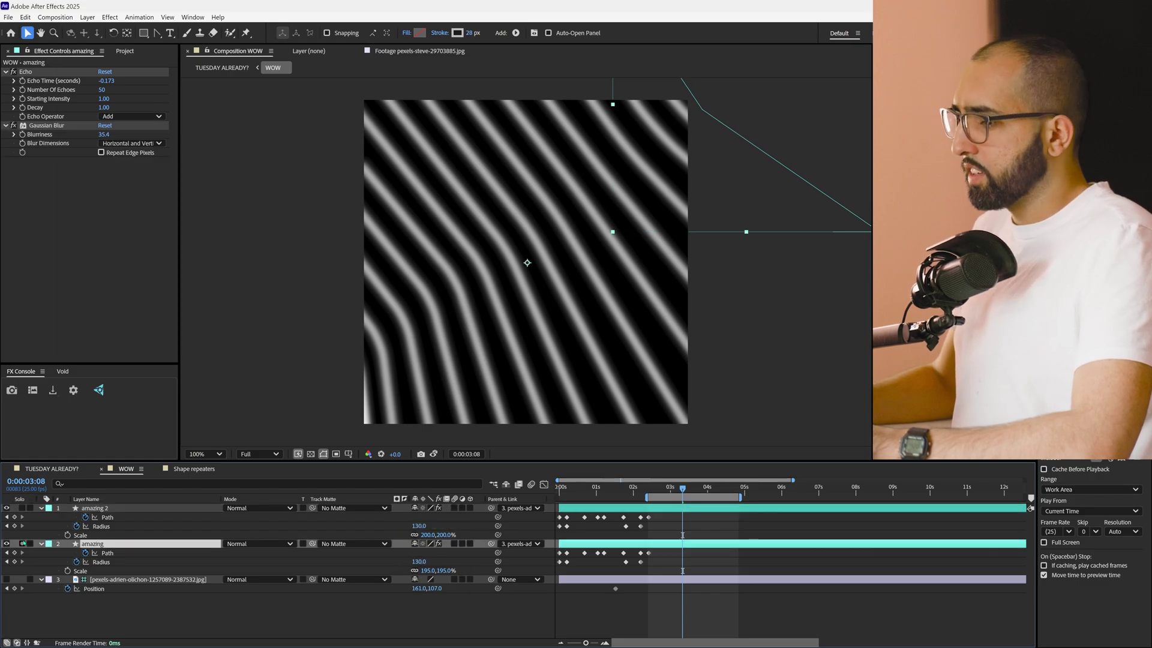
click(23, 544)
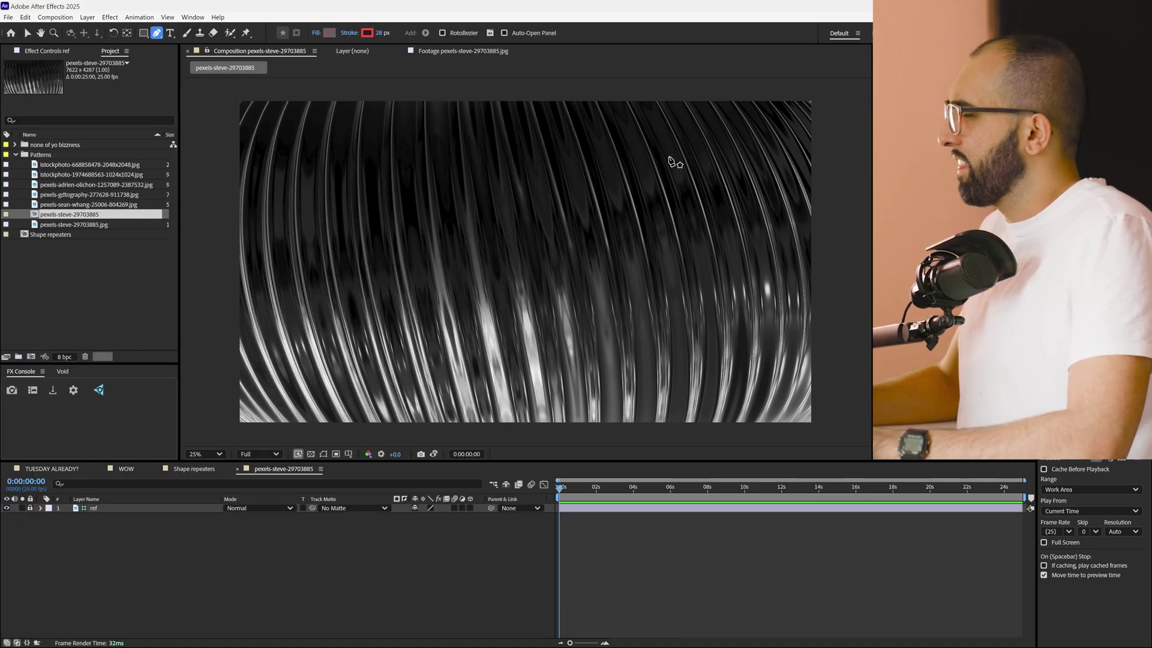
- At 0:00:02:00, draw a slightly slanted straight Pen line along a central ridge, from above the reference image to below it
click(596, 487)
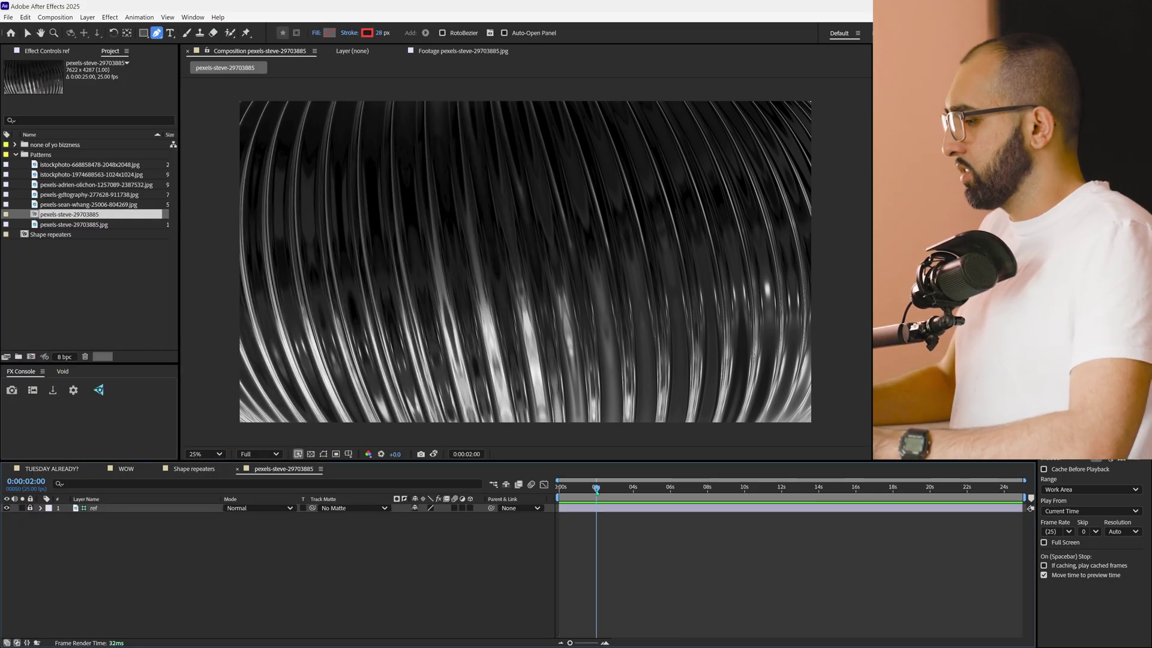
click(546, 438)
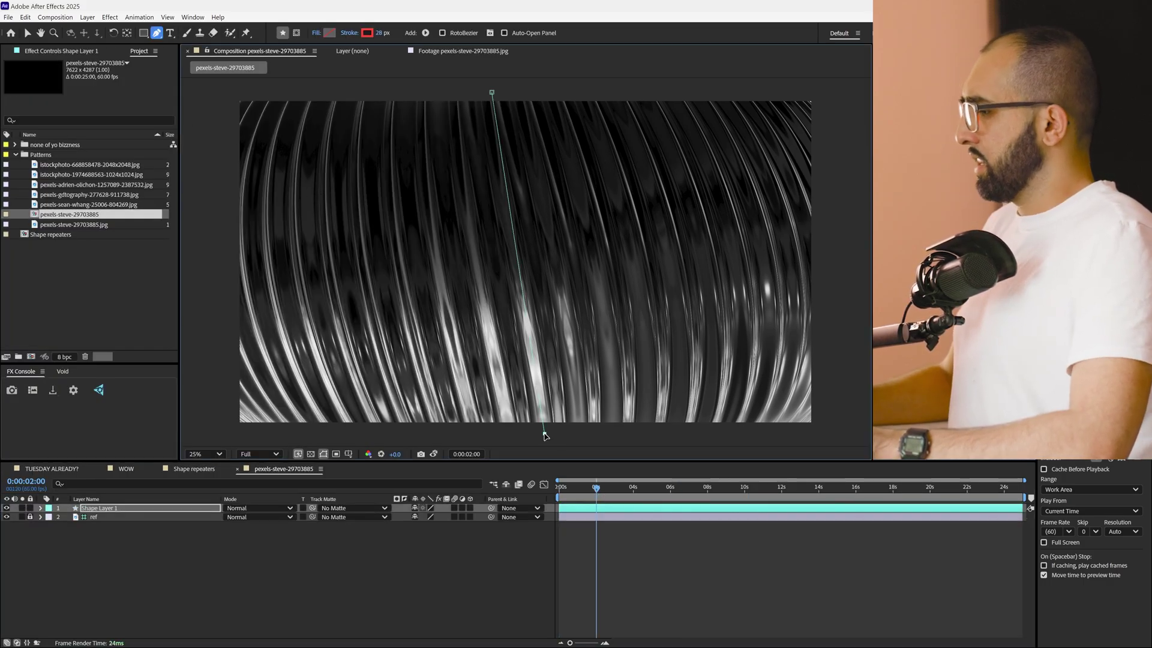
click(544, 434)
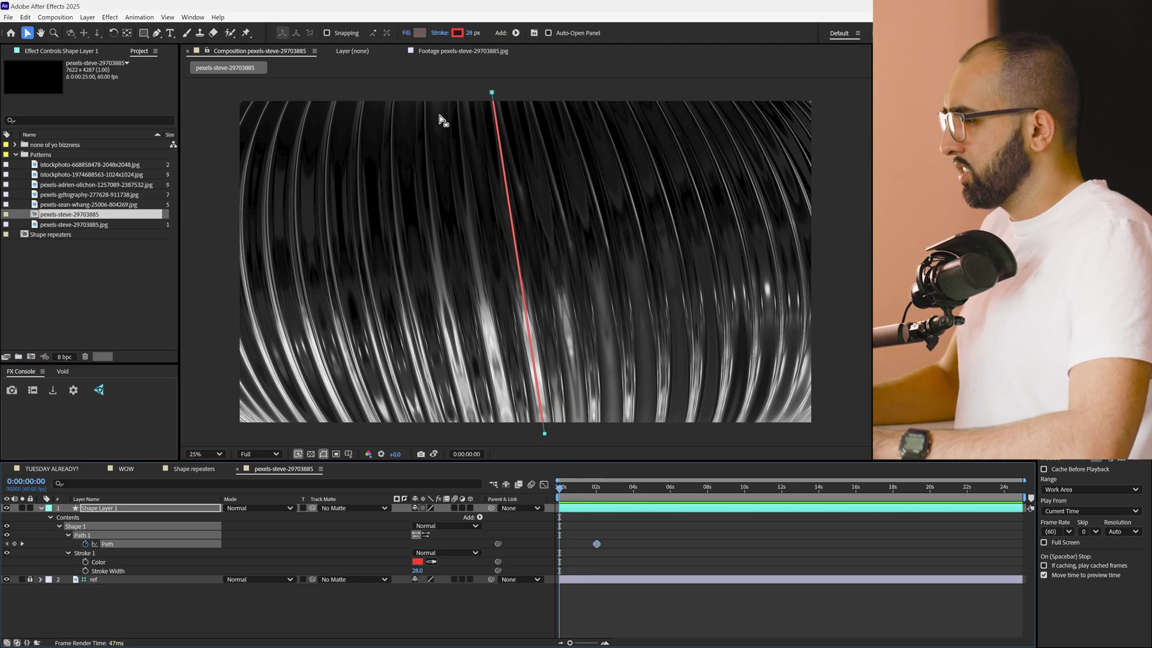
- At 0:00:00:00, move the line's ends to the reference's left edge, add a middle vertex and bow the path outward
drag(492, 92, 240, 98)
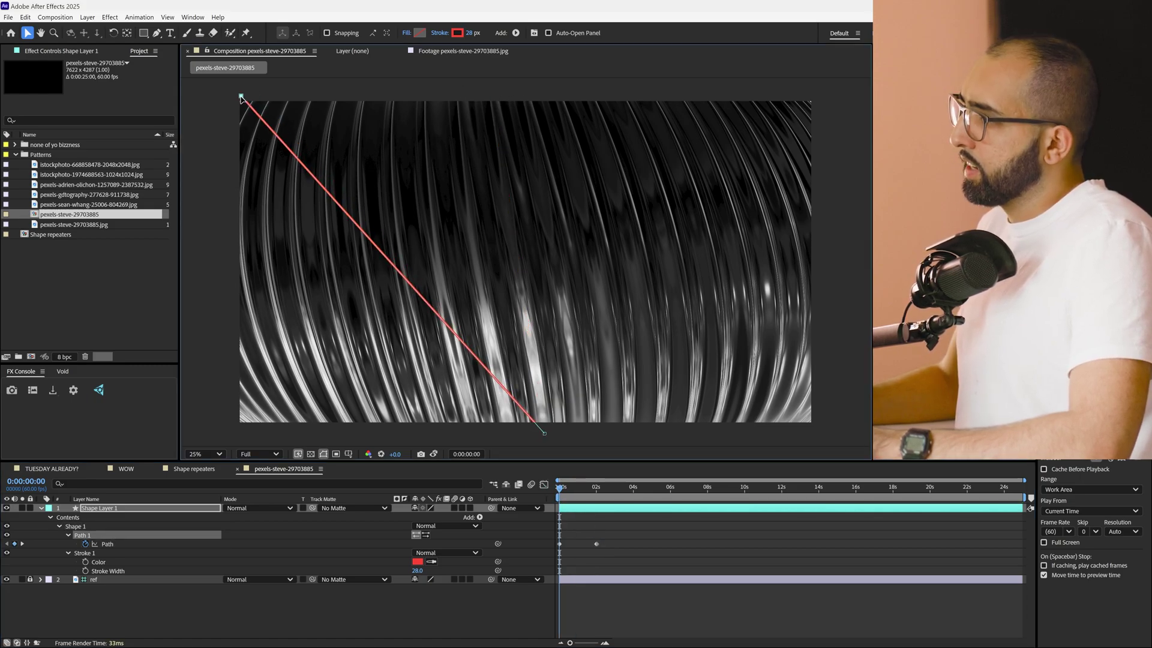
drag(545, 435, 241, 427)
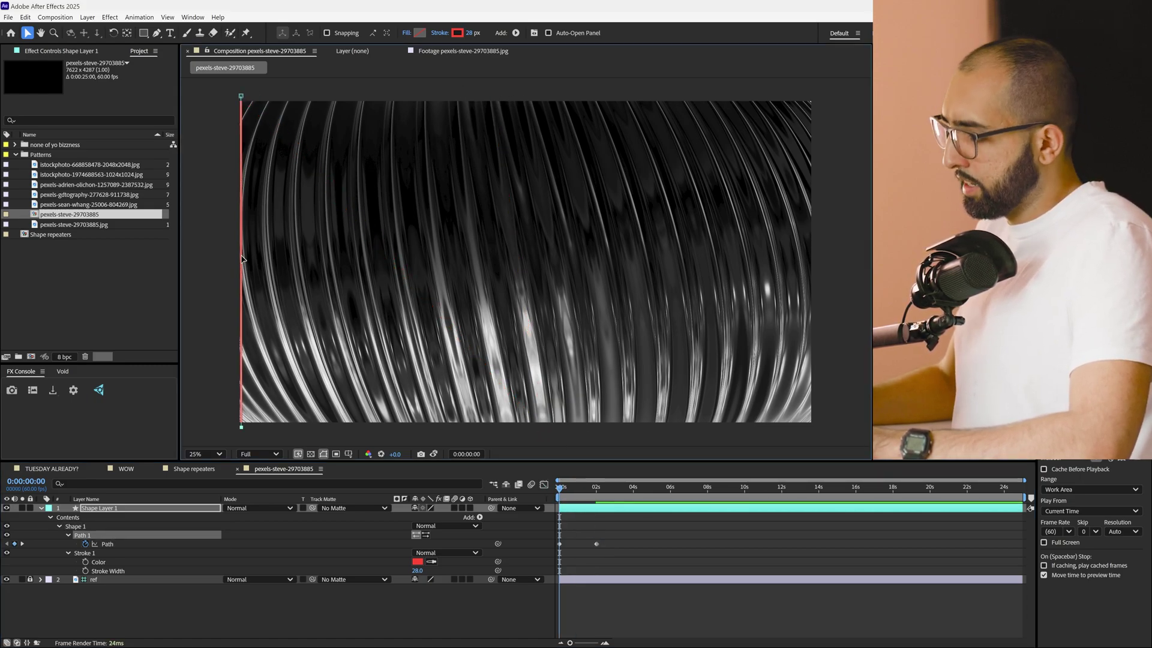
key(g)
click(240, 259)
key(v)
drag(240, 261, 187, 264)
drag(220, 260, 312, 236)
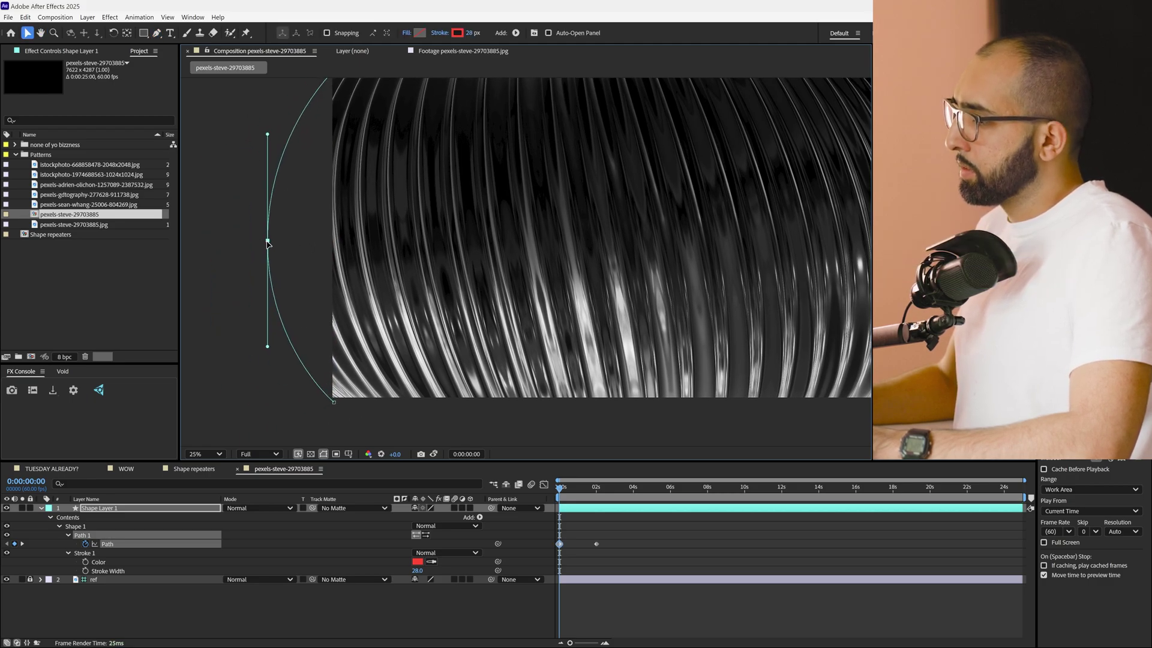
- At 0:00:04:00, move the path's end points to the reference's right edge and its middle vertex beyond that edge
drag(427, 233, 382, 254)
click(633, 487)
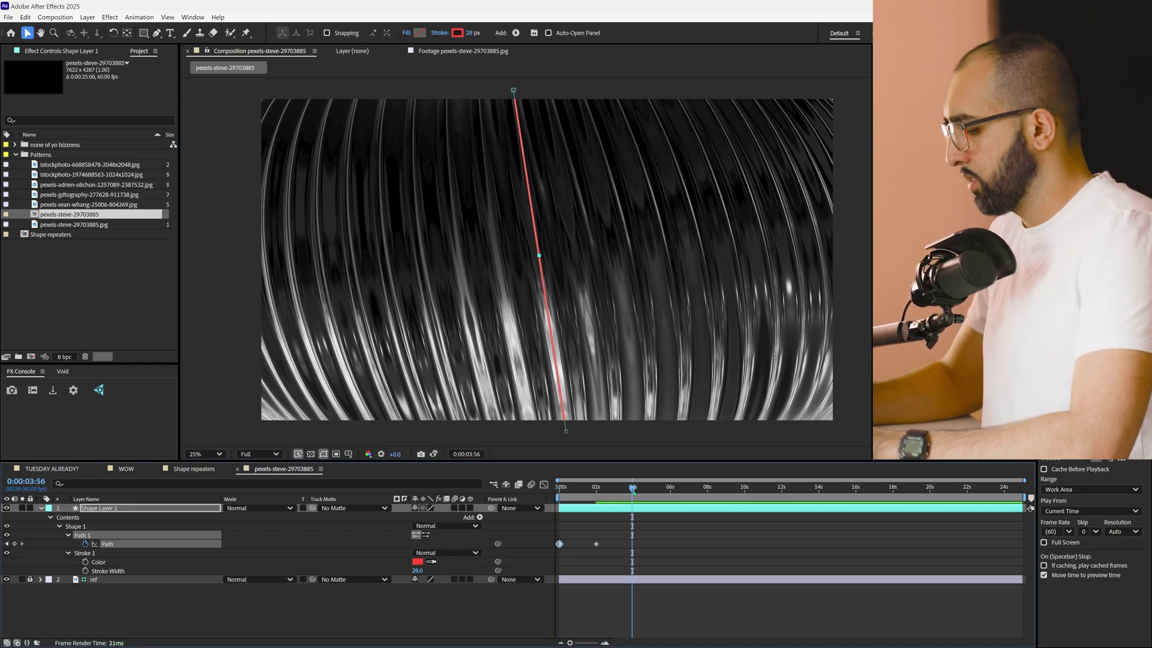
drag(513, 90, 837, 93)
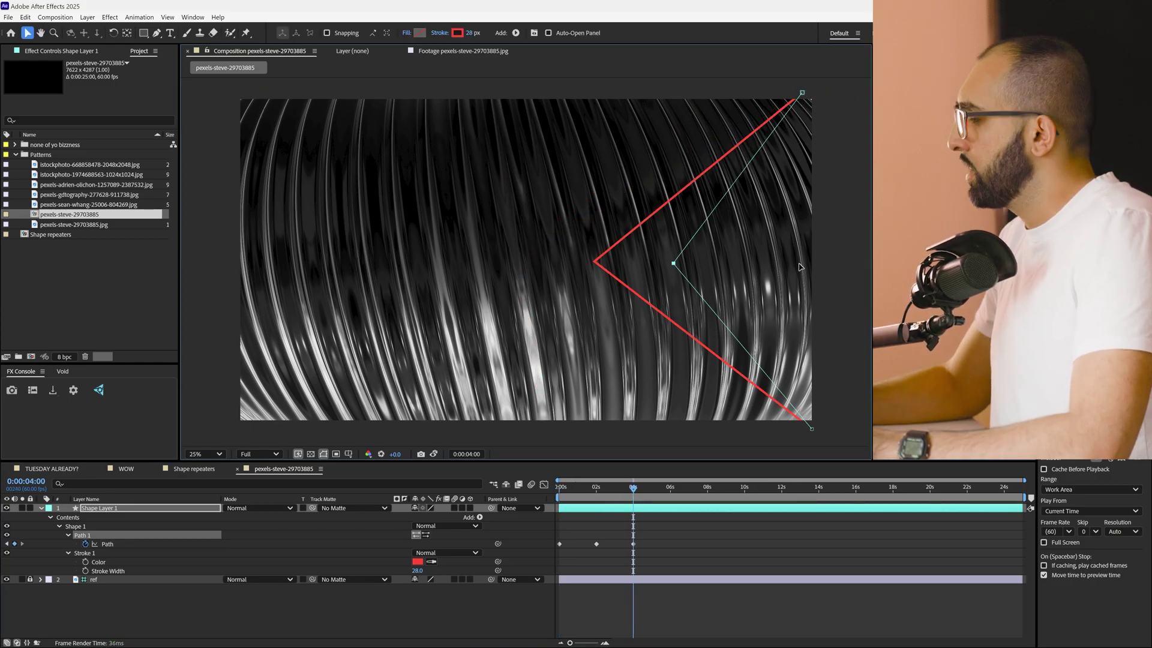
drag(674, 262, 862, 267)
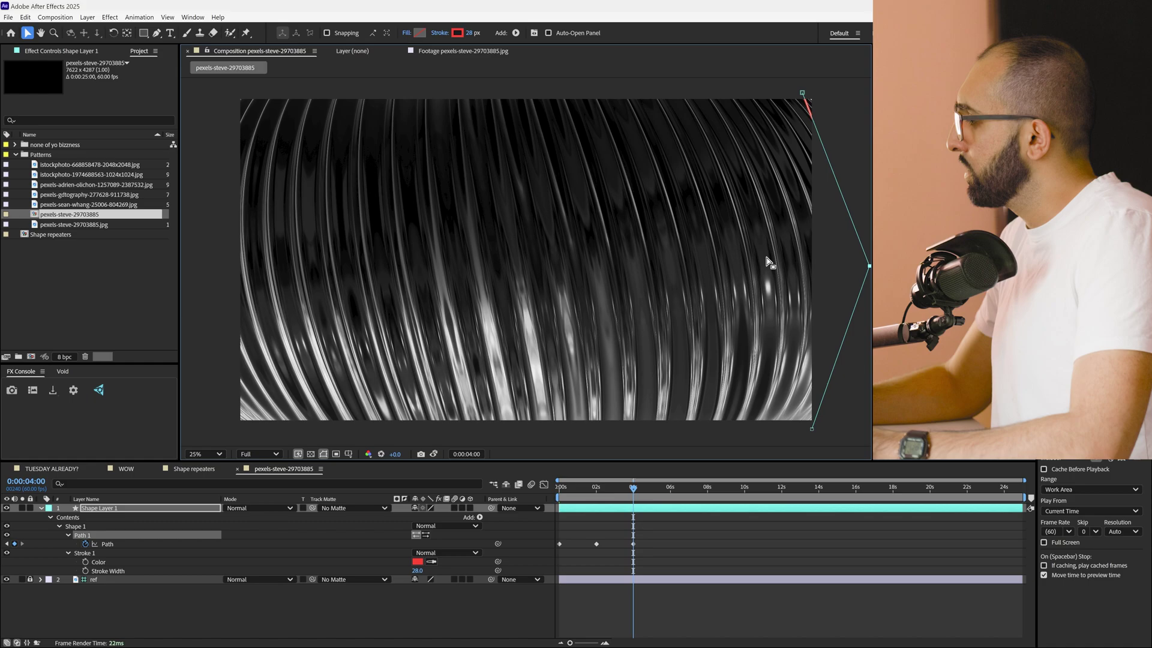
- Smooth the middle vertex into an outward curve at 0:00:04:00 and nudge the whole path slightly further right
drag(702, 233, 488, 224)
drag(655, 257, 663, 208)
drag(654, 345, 659, 375)
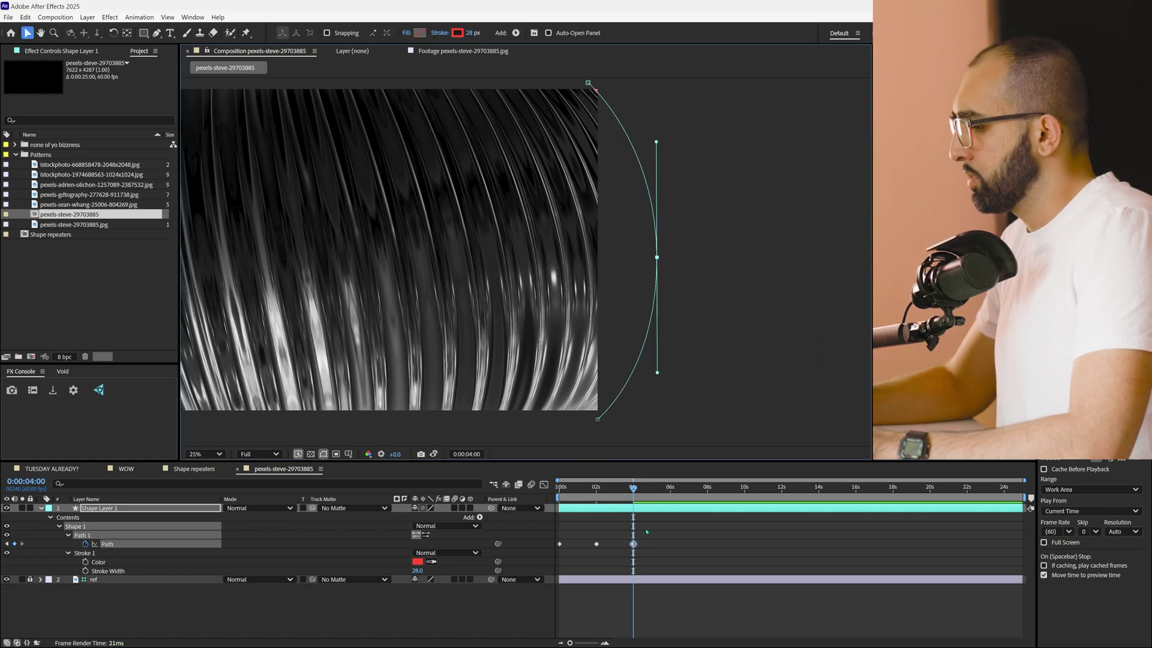
key(v)
drag(600, 418, 602, 422)
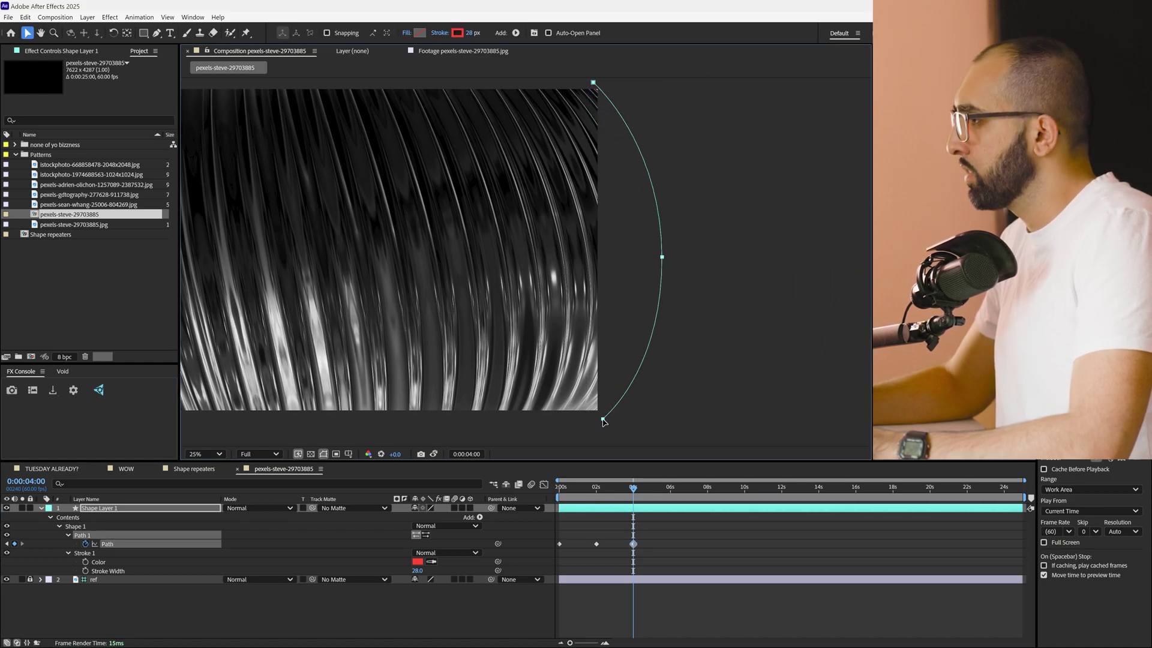
- Preview the path animation from the 0:00:02:00 keyframe to check how the curve forms towards 0:00:04:00
drag(633, 488, 596, 488)
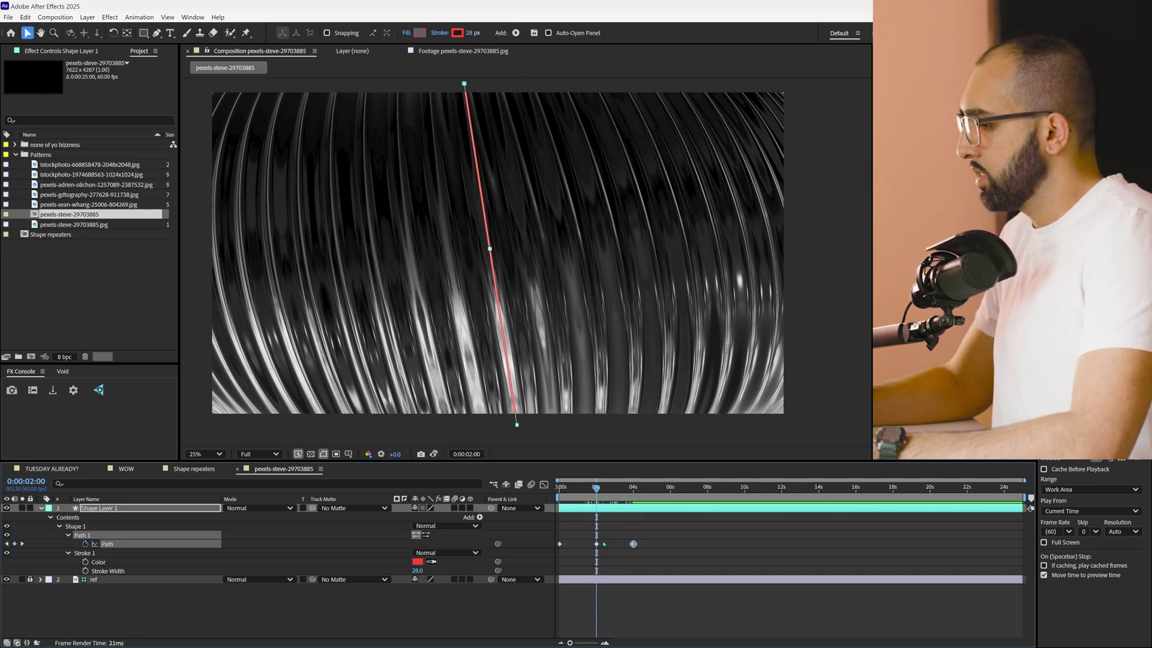
key(space)
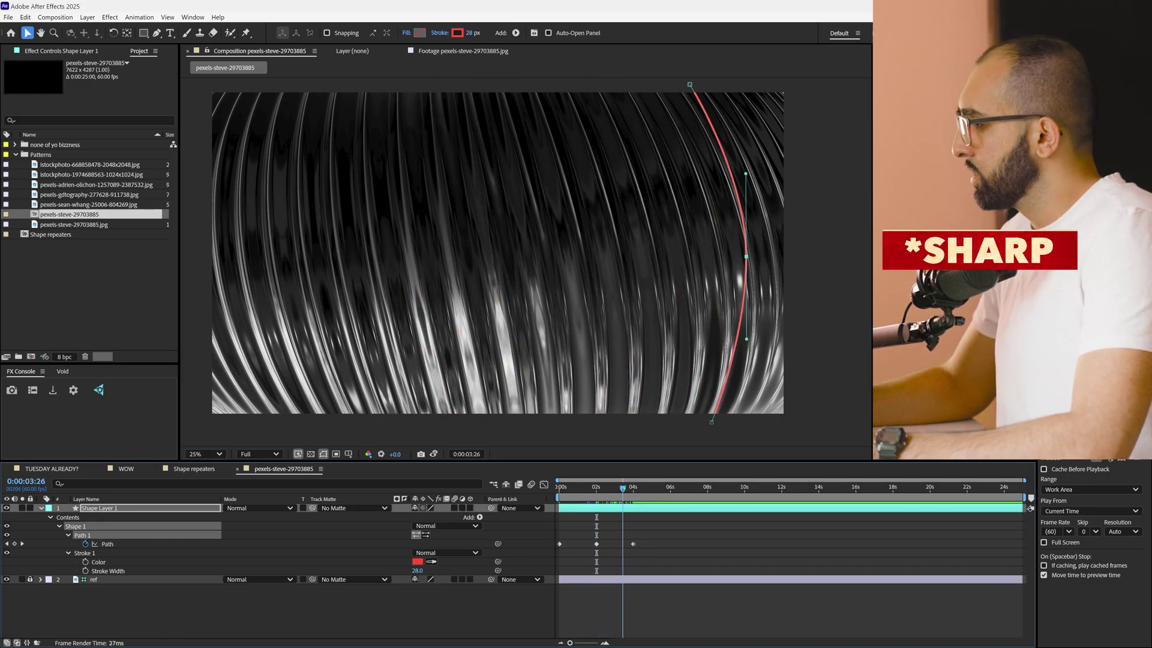
drag(623, 488, 597, 495)
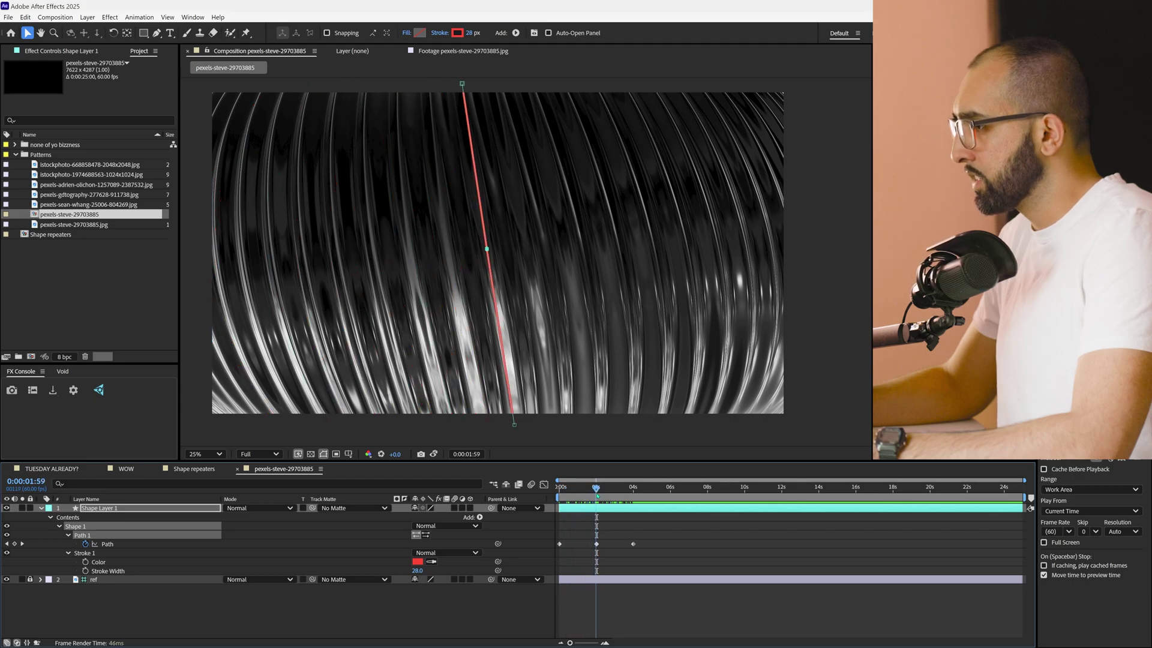
- Smooth the line's middle vertex at the 0:00:02:00 keyframe with handles along the line, and preview from the start
click(595, 544)
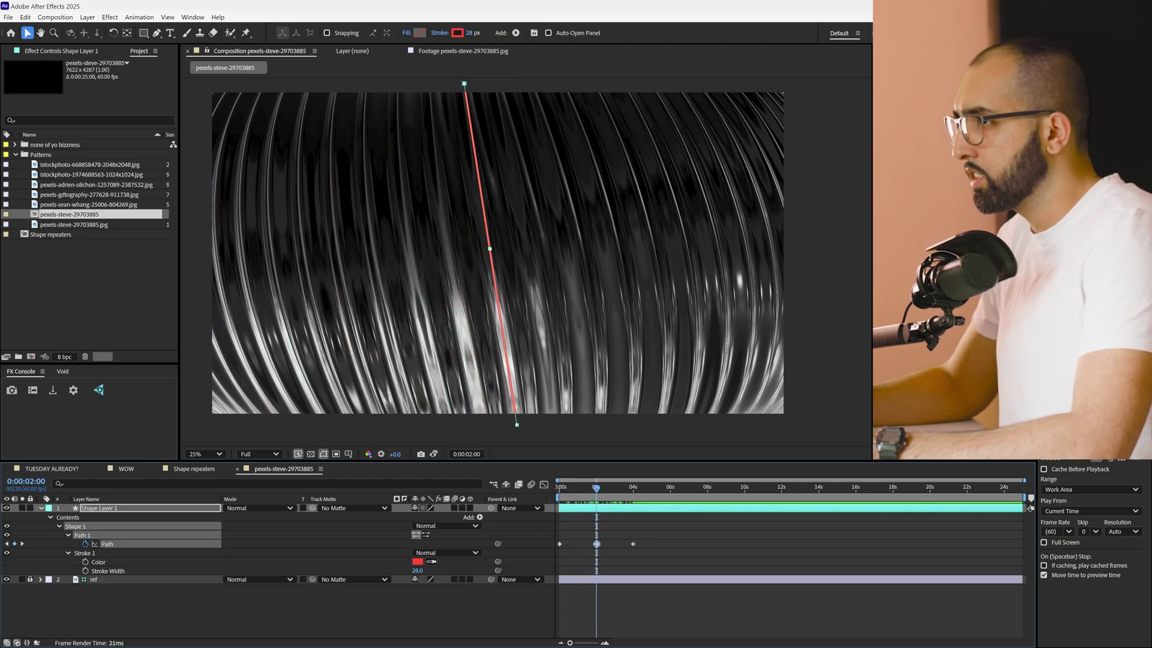
key(g)
drag(490, 249, 507, 377)
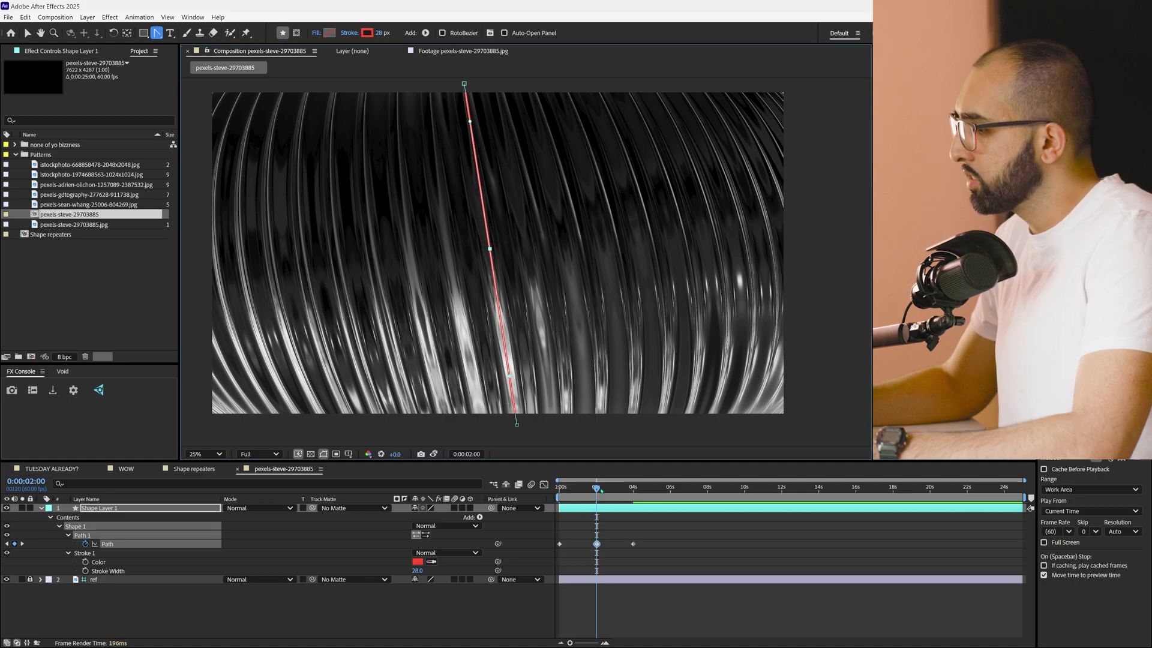
drag(601, 490, 562, 491)
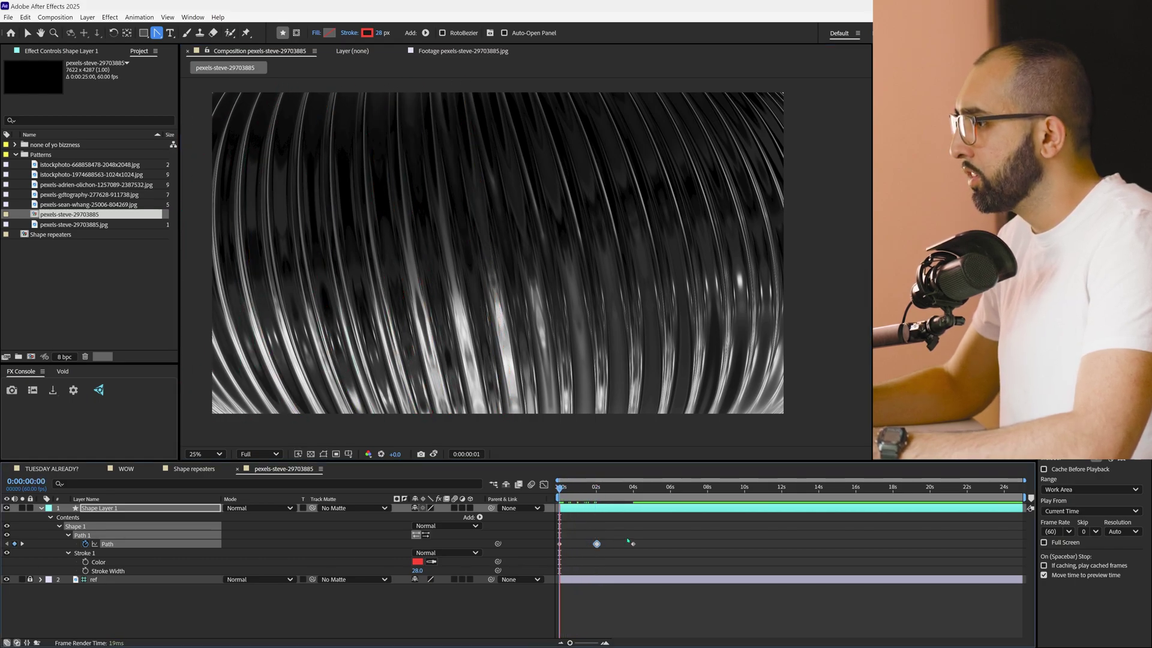
key(space)
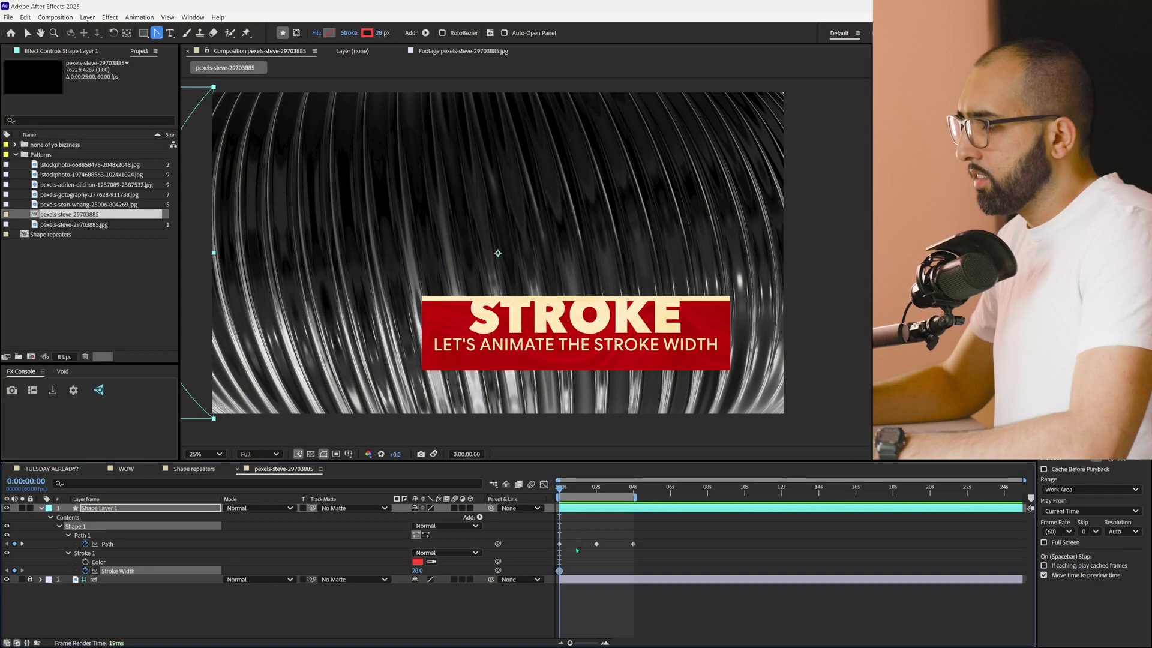
- Set the Stroke Width at 0:00:02:00 to 249 and expand the remaining Stroke 1 properties
key(k)
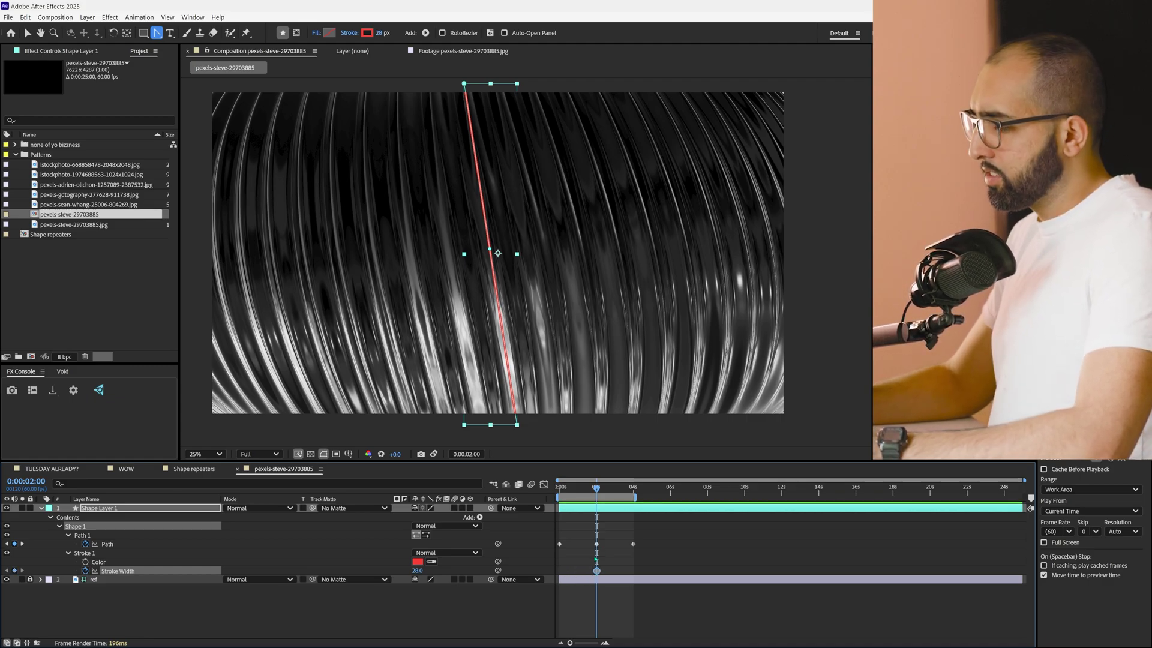
drag(417, 571, 537, 576)
click(69, 553)
scroll(54, 564, down, 1)
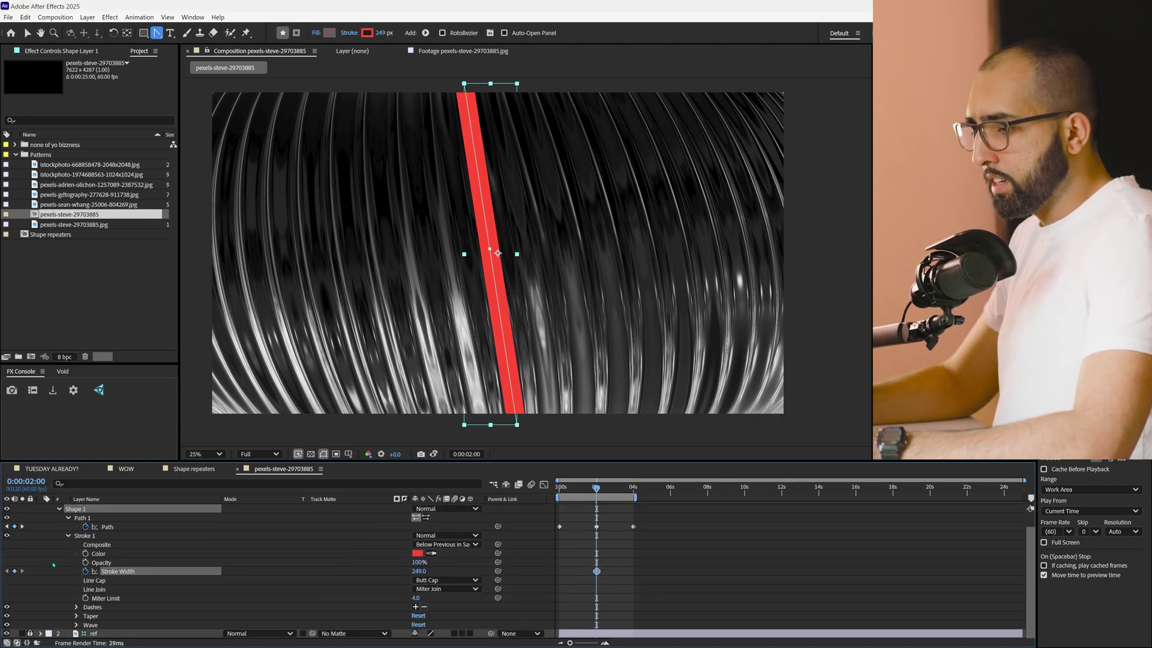
- Keyframe a thin Stroke Width at 0:00:00:00 and a width of 45 at 0:00:04:00, and preview the animation
click(76, 616)
scroll(79, 609, down, 3)
drag(418, 571, 444, 571)
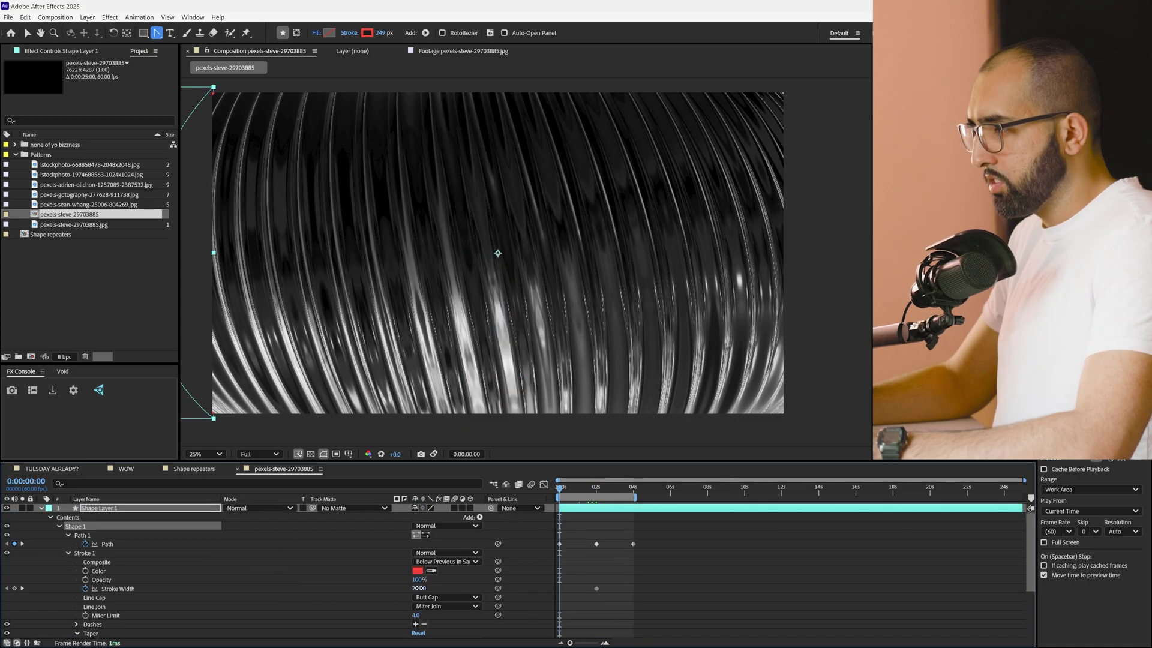
drag(418, 588, 390, 588)
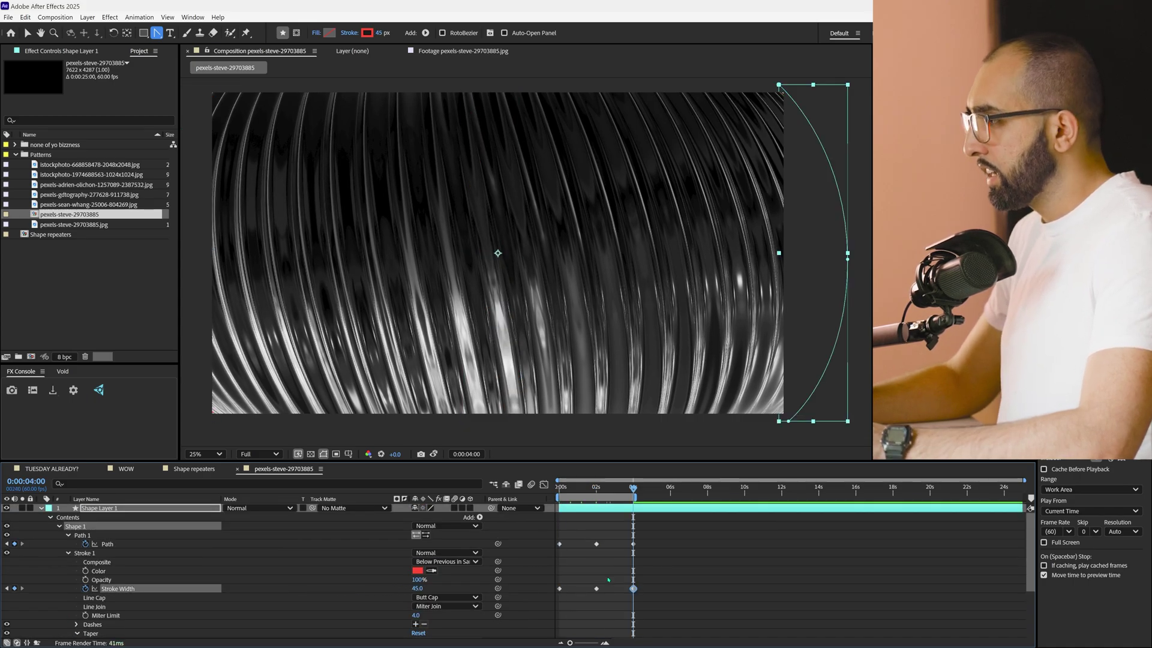
key(space)
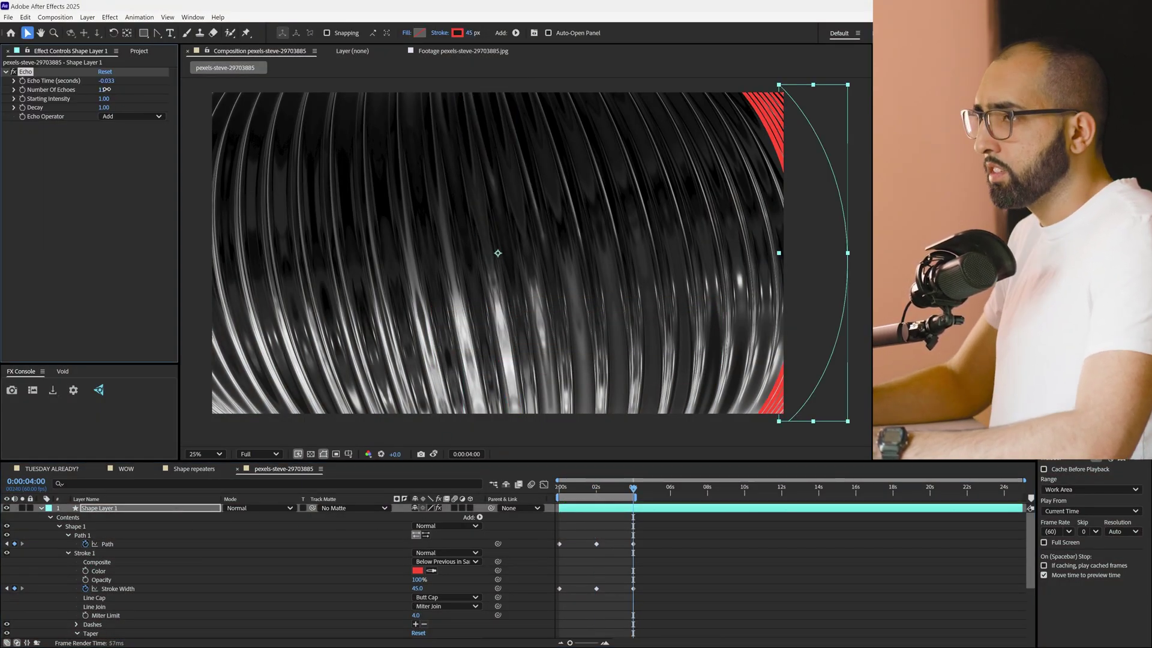
- Set the Echo effect to 34 echoes with an Echo Time of -0.143, and reduce the Stroke Width keyframe at 0:00:02:00
mouse_move(112, 90)
mouse_down()
mouse_move(91, 79)
mouse_move(104, 80)
mouse_up()
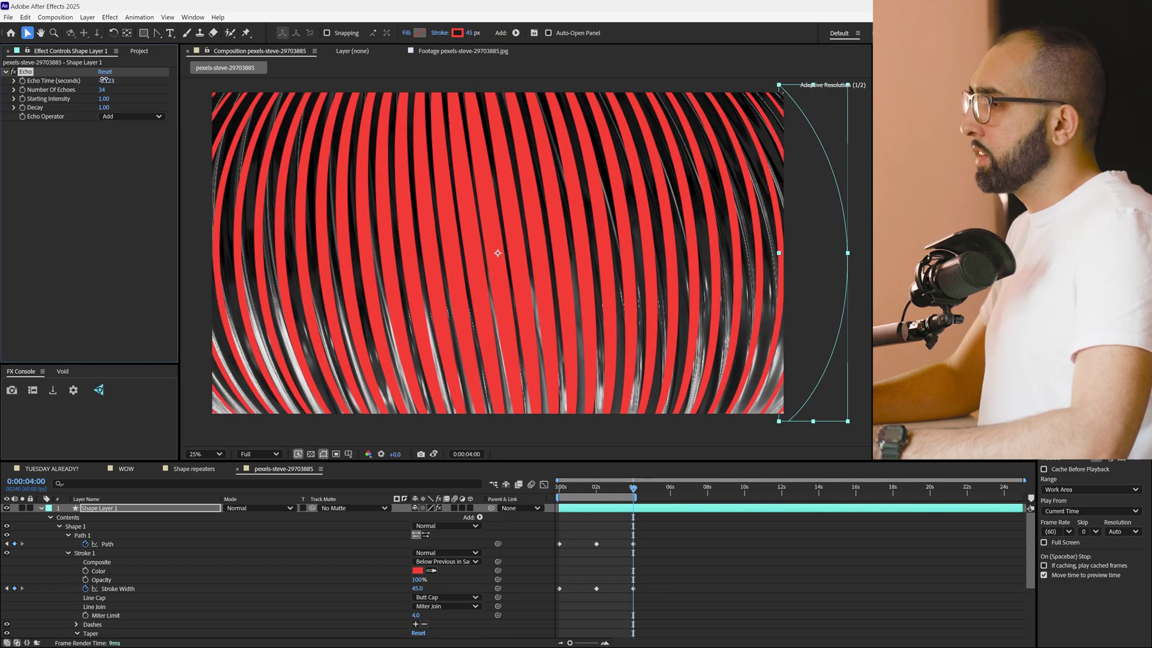
double_click(596, 589)
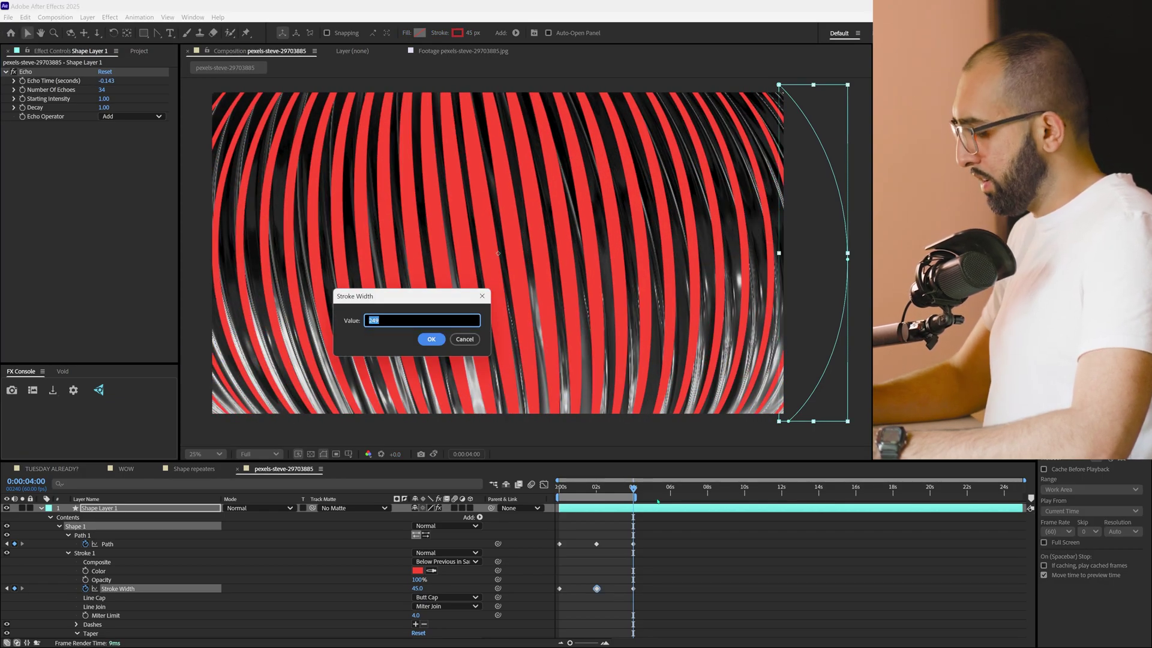
text(1)
key(Return)
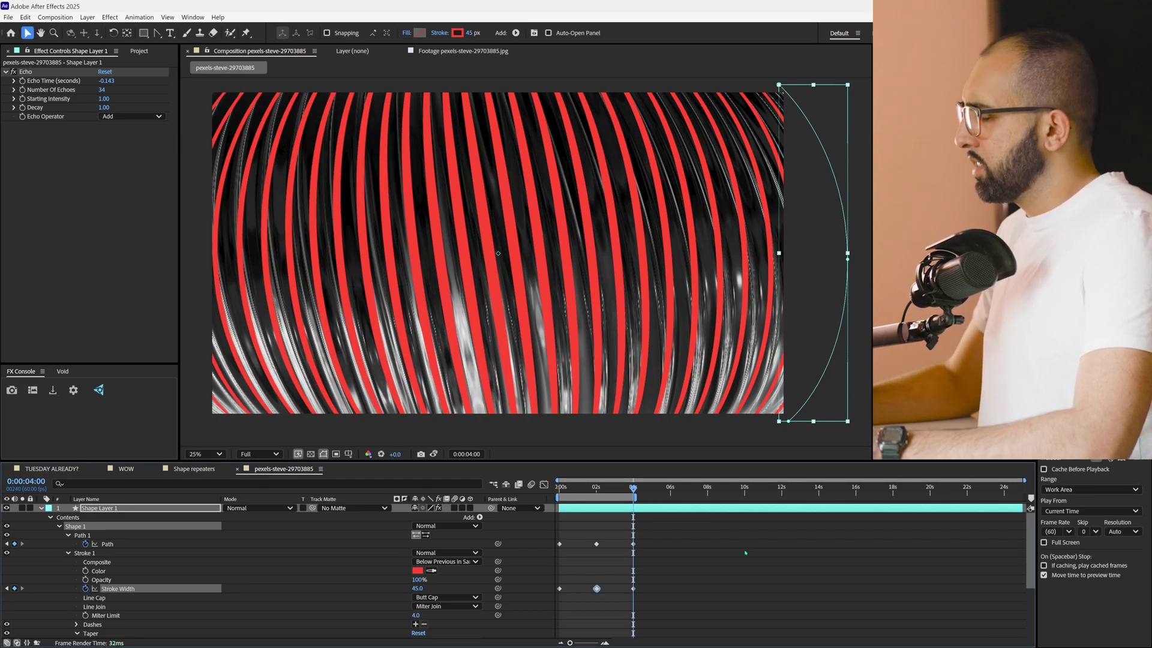
- Reshape the path at the 0:00:04:00 keyframe, trying its middle vertex at the frame's centre before placing it back beyond the edge
click(633, 544)
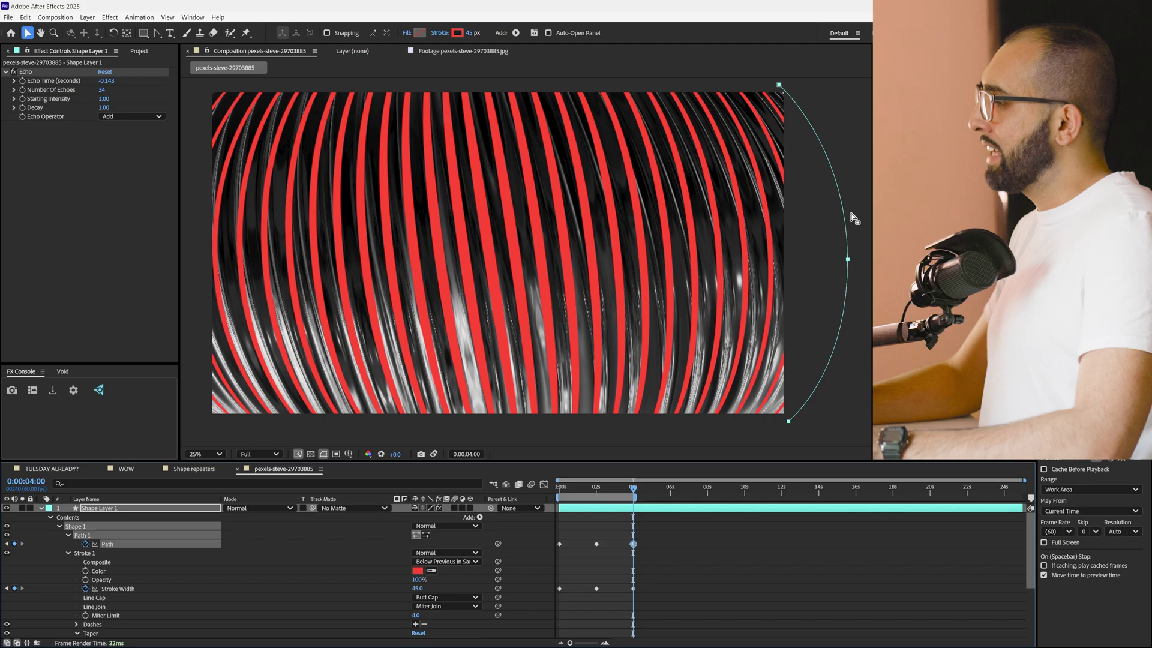
click(847, 259)
drag(849, 262, 486, 243)
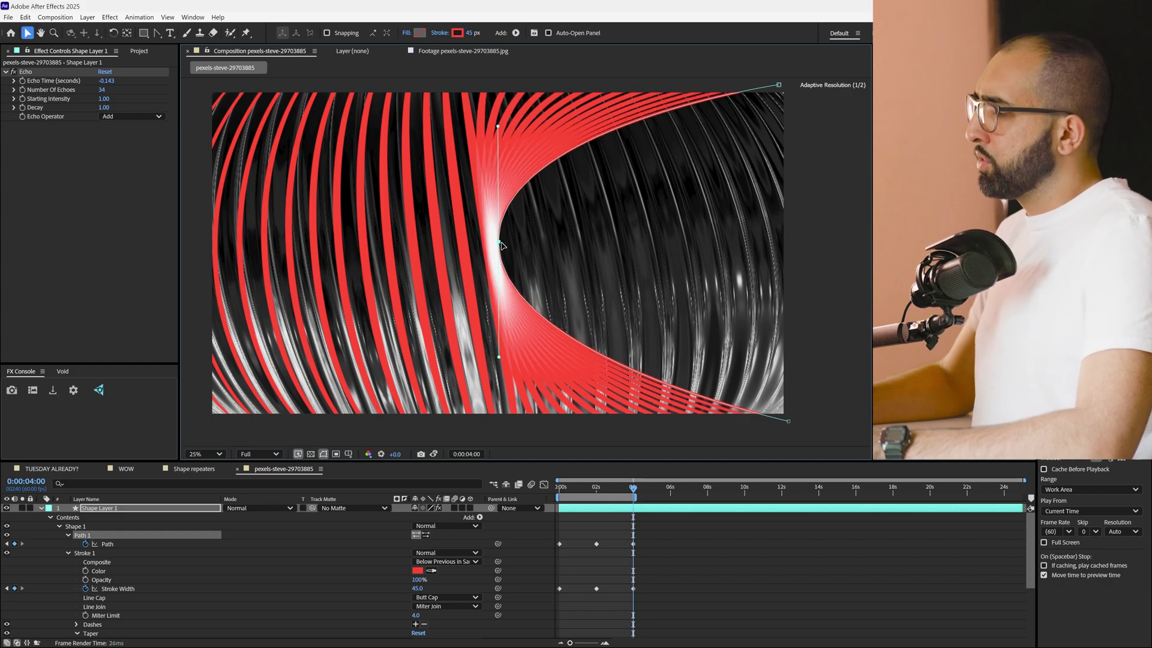
scroll(474, 242, up, 2)
scroll(430, 269, down, 2)
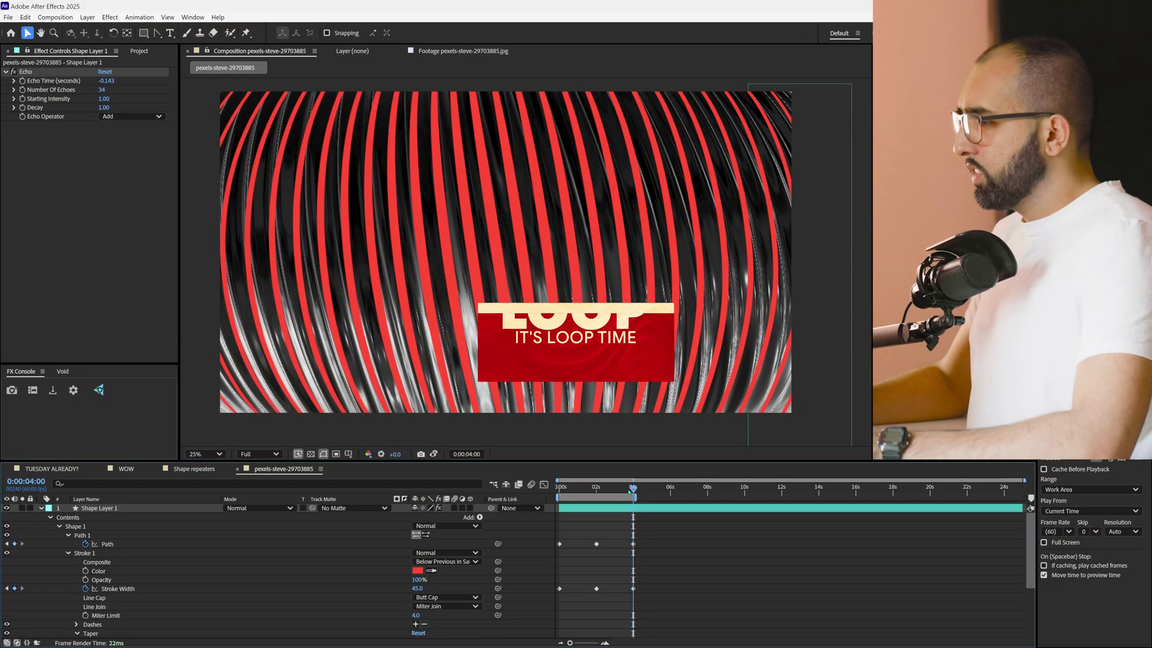
- Change the shape's stroke colour to white and the composition's background colour to black
click(417, 570)
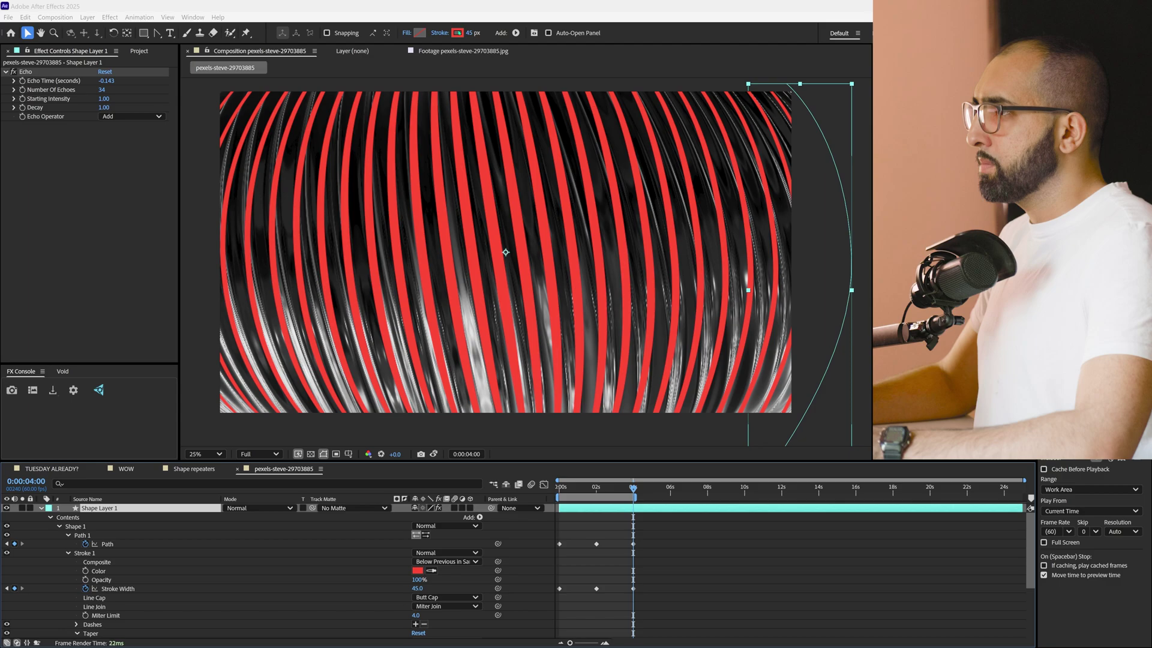
click(294, 263)
click(516, 265)
key(ctrl+k)
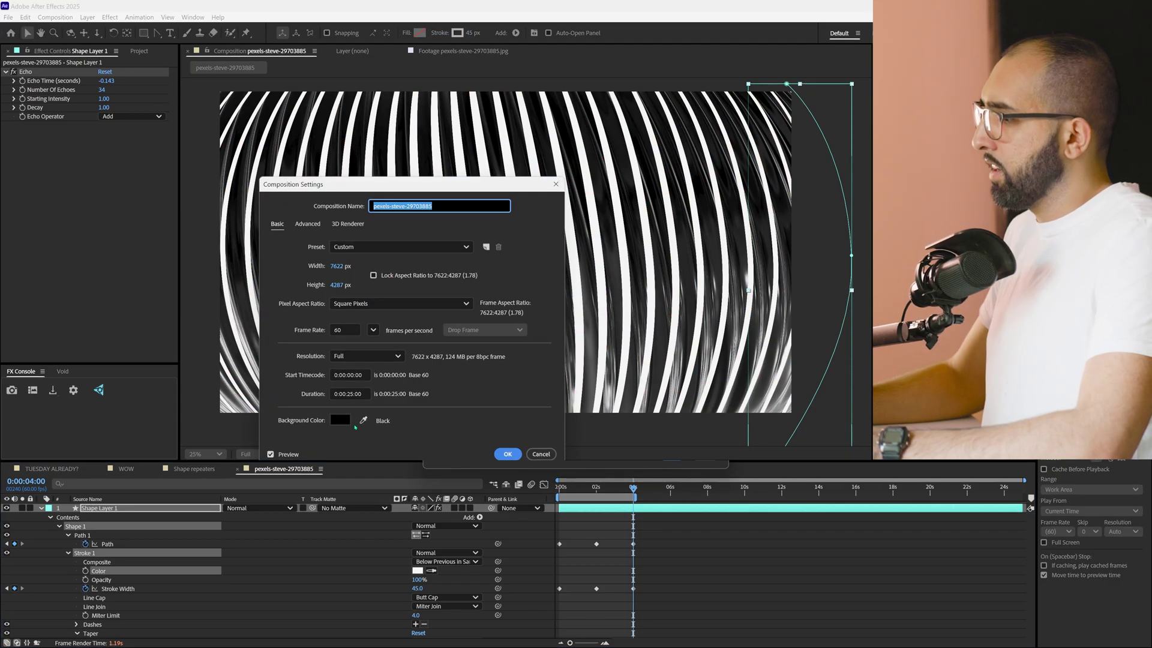
click(340, 420)
click(518, 266)
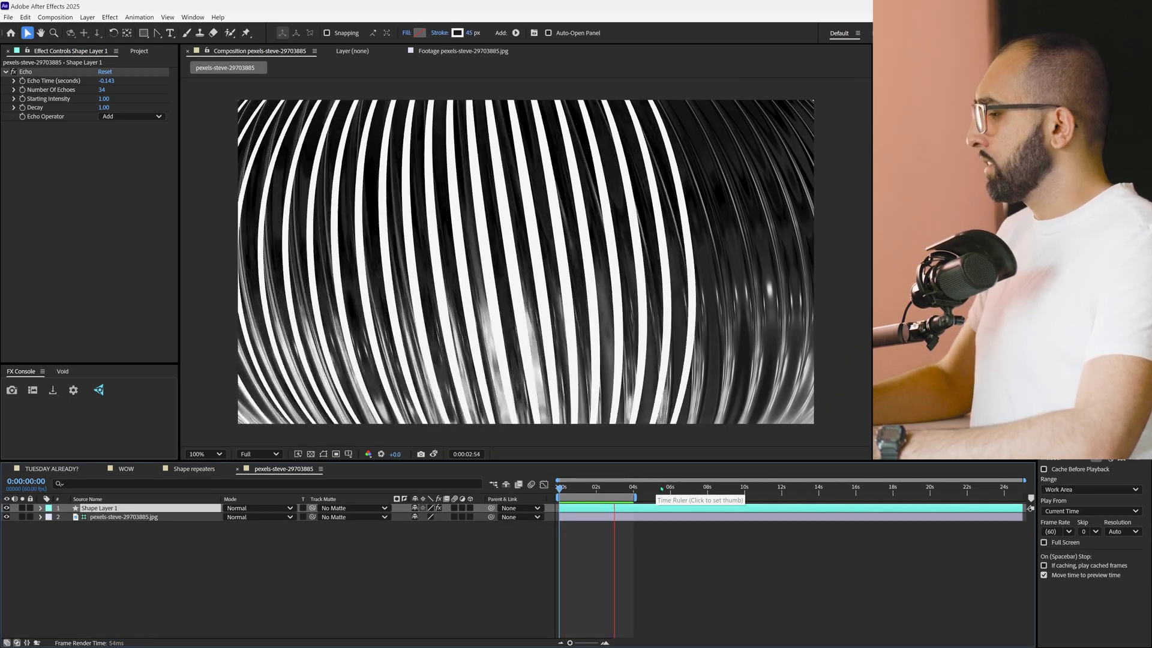
- Shift the work area to run from 0:00:04:00 to 0:00:08:00 and preview the looping section
mouse_move(648, 489)
mouse_down()
mouse_move(599, 488)
mouse_move(633, 489)
mouse_move(622, 503)
mouse_move(648, 497)
mouse_up()
key(space)
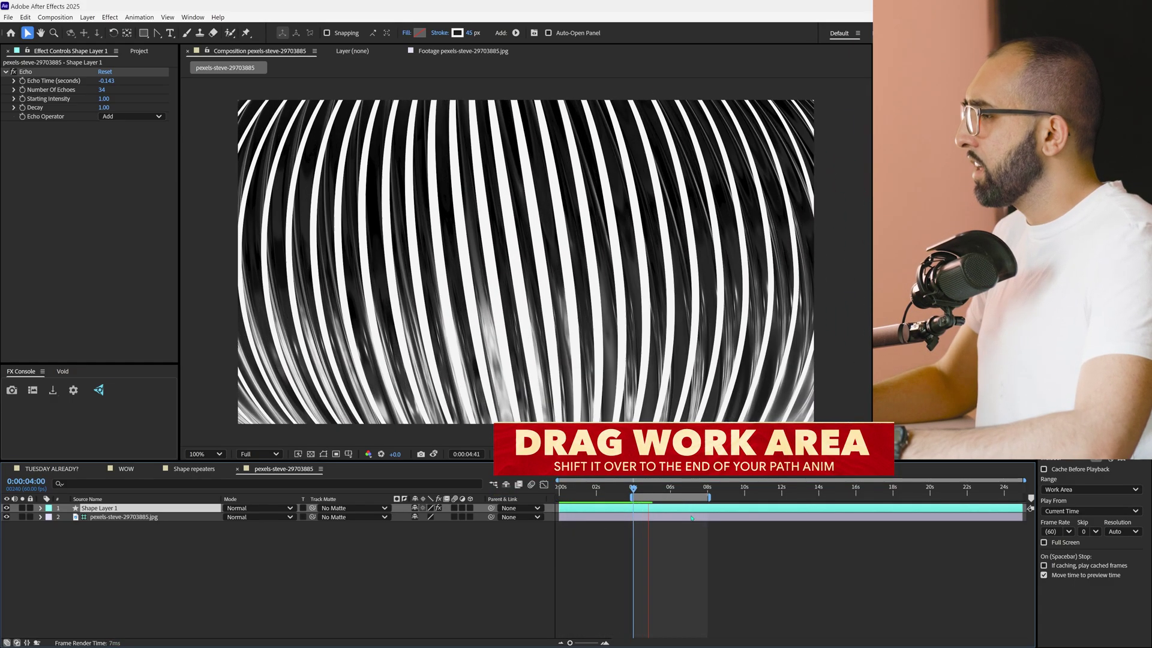
key(space)
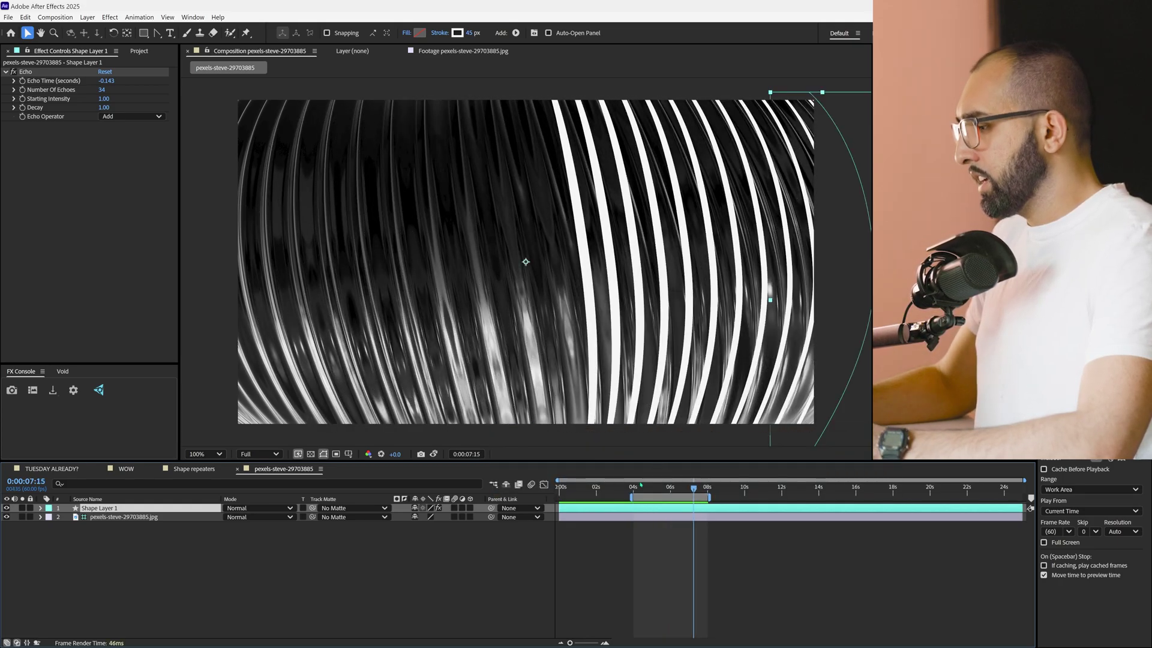
- Set Number of Echoes to 54 to fill the frame, preview the loop, and hide the reference photo layer
drag(104, 89, 112, 86)
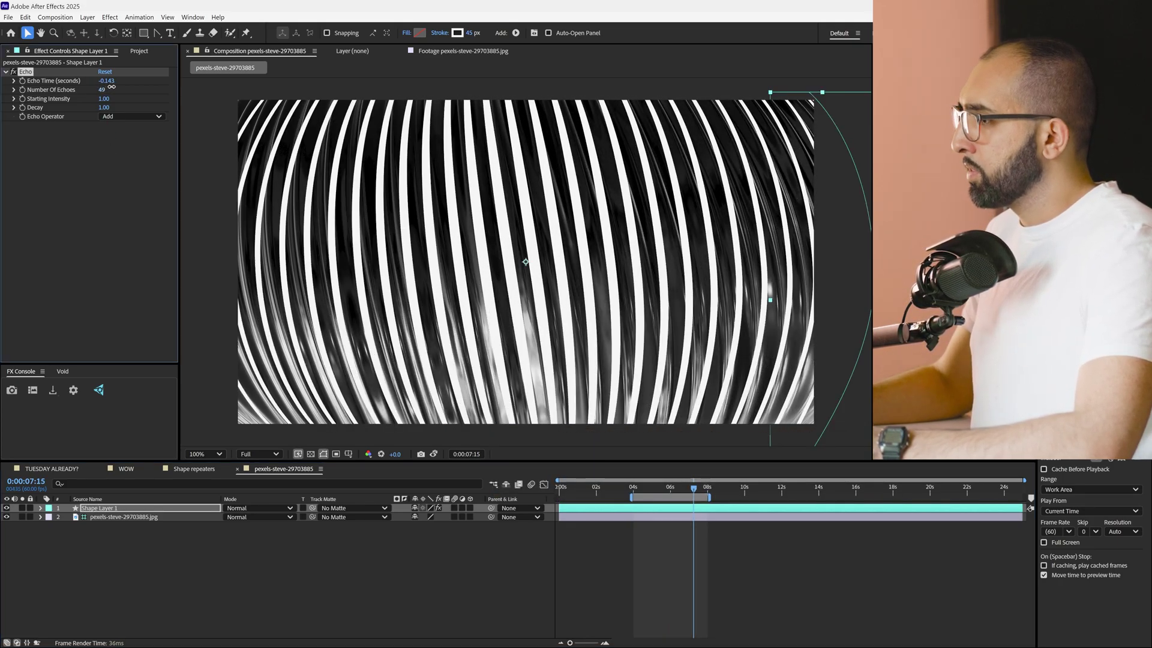
key(space)
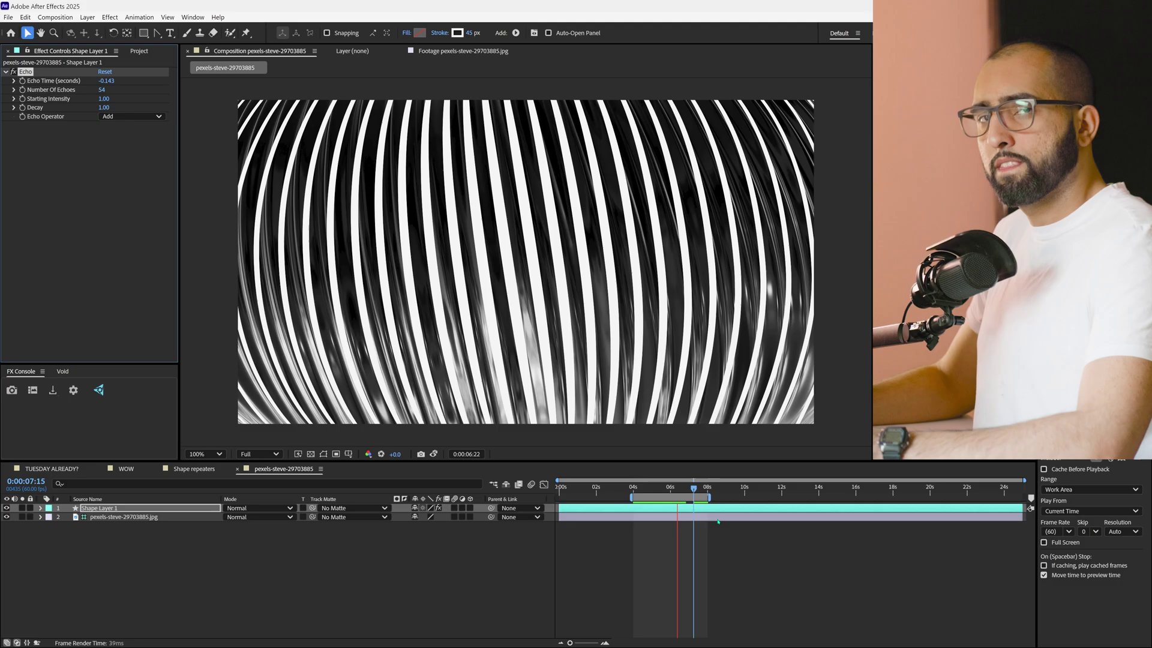
click(6, 516)
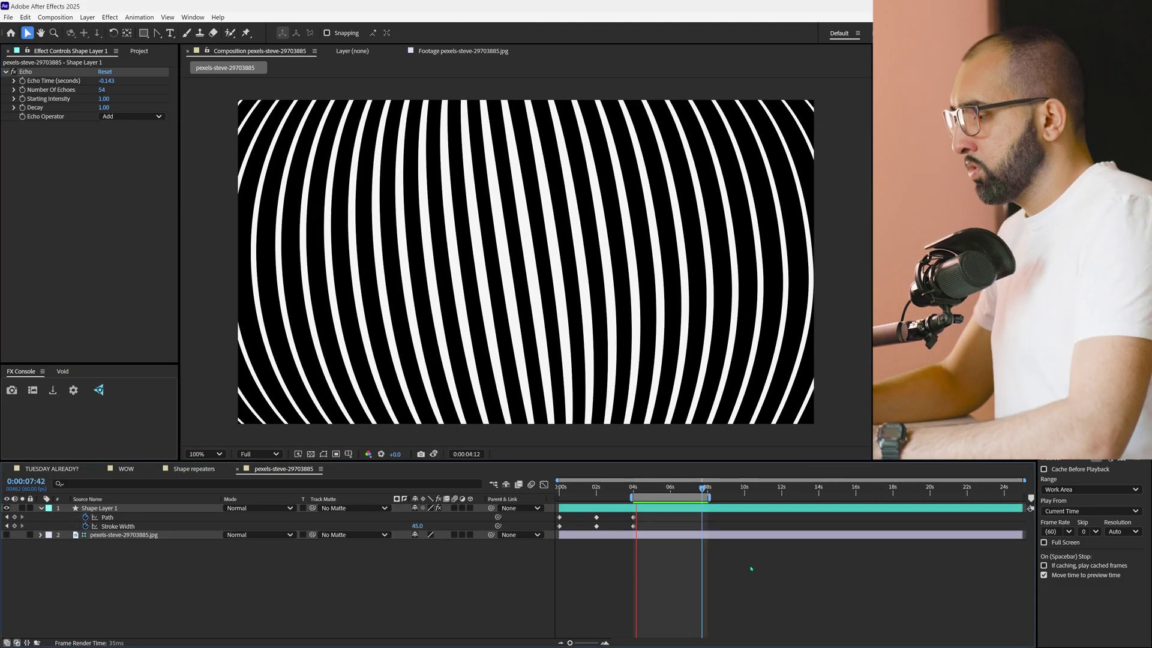
- Stretch the Path and Stroke Width keyframes to end at 0:00:10:00, and set the work area from 10 to 20 seconds
click(744, 490)
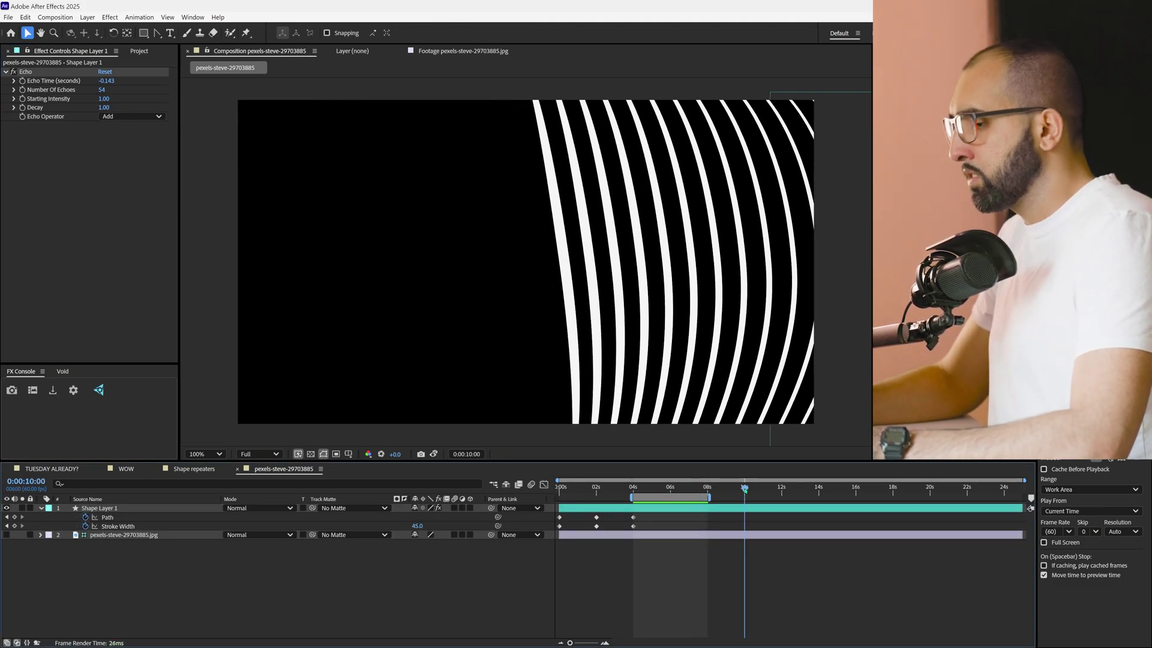
drag(556, 530, 745, 518)
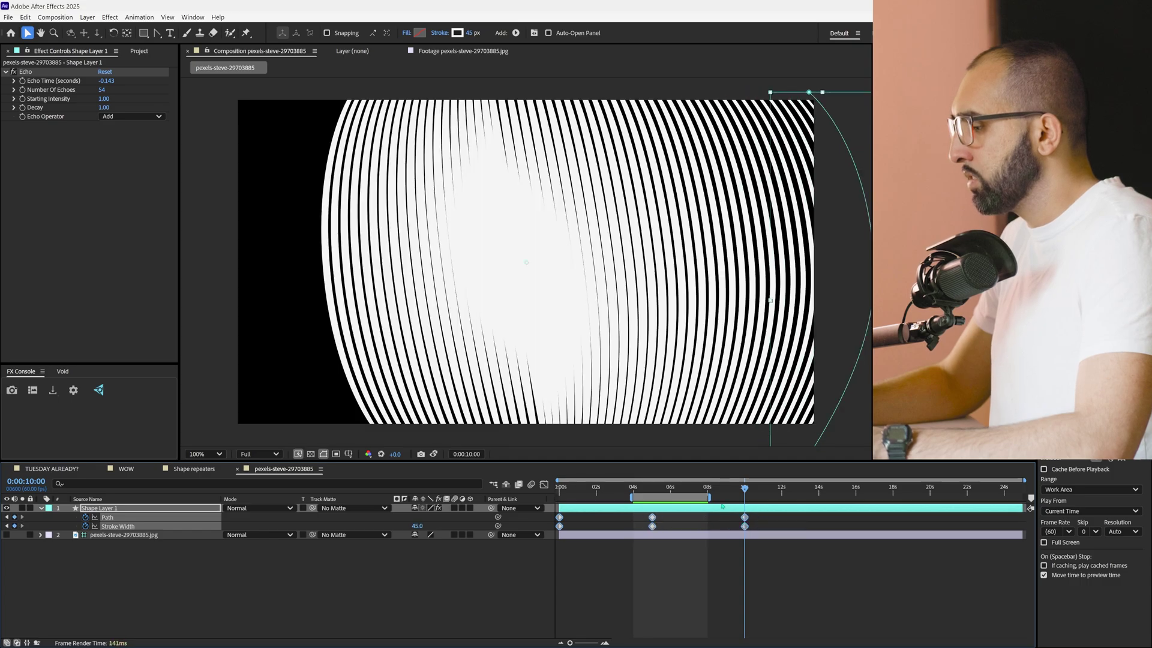
drag(680, 493, 770, 494)
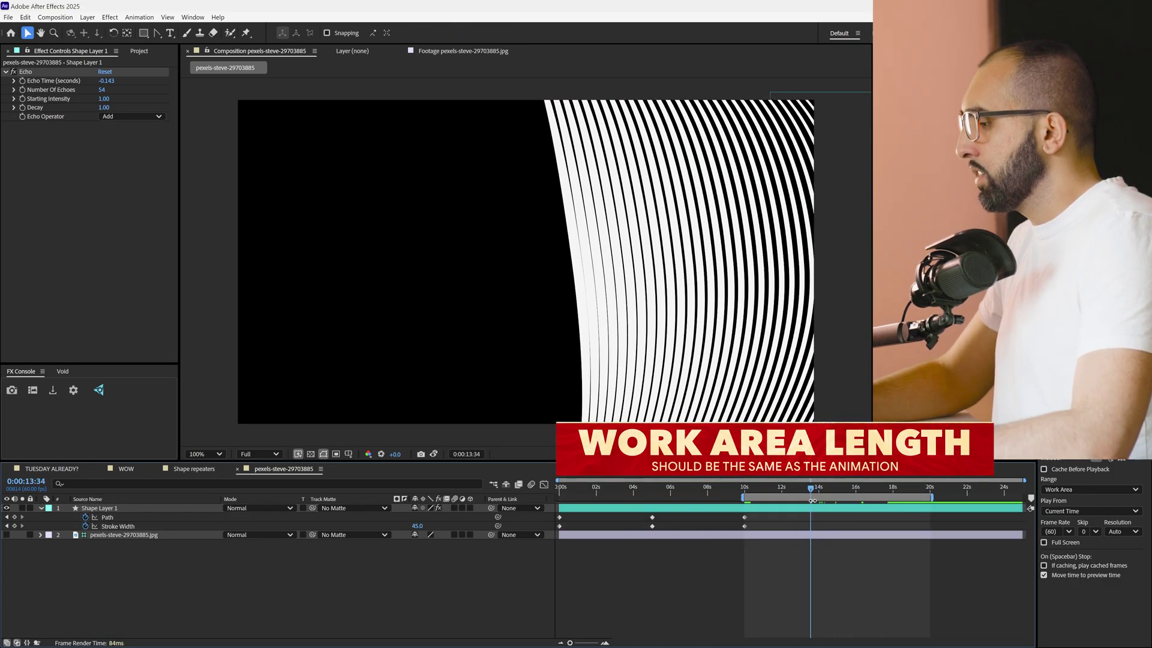
- Set the Echo effect's Echo Time to -0.343 and Number of Echoes to 71 on Shape Layer 1
click(811, 508)
drag(105, 80, 103, 80)
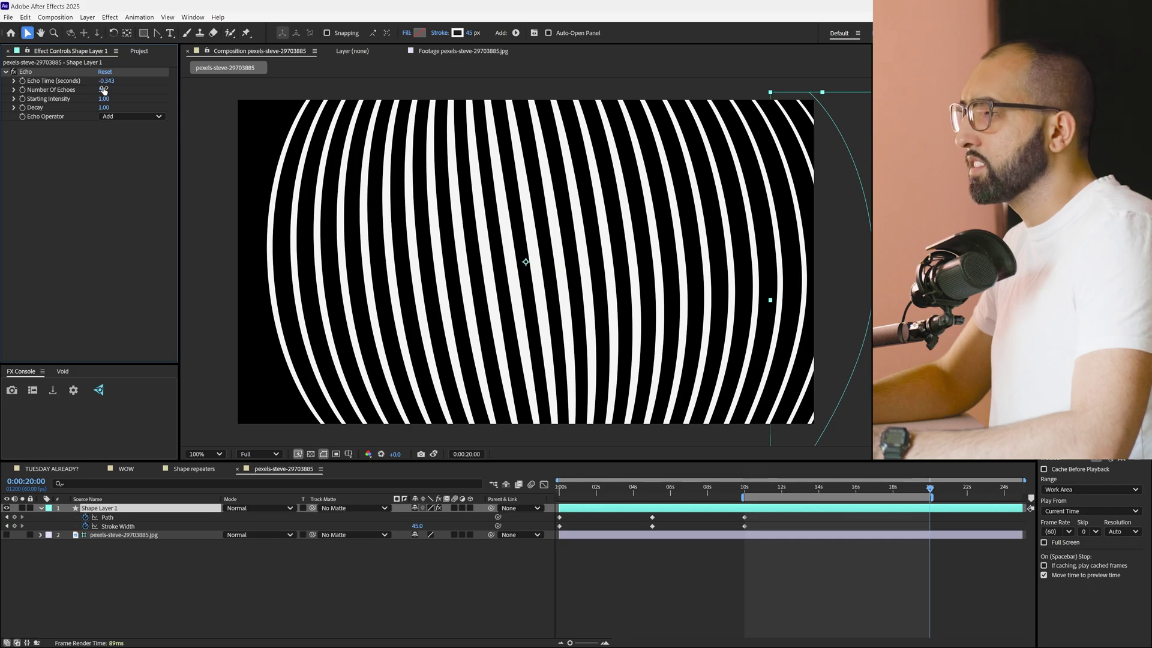
drag(103, 90, 112, 87)
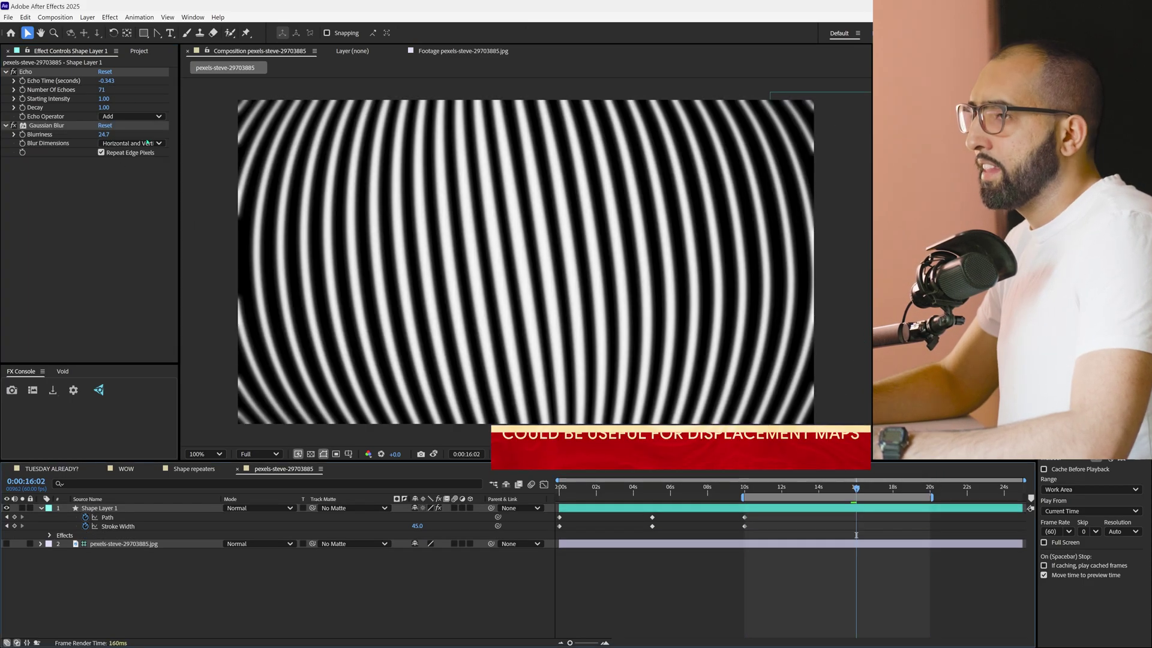
- Add Time Remap keyframes at 0:00:10:00 and 0:00:20:00 to the pattern anim layer in the glass pattern composition
click(139, 51)
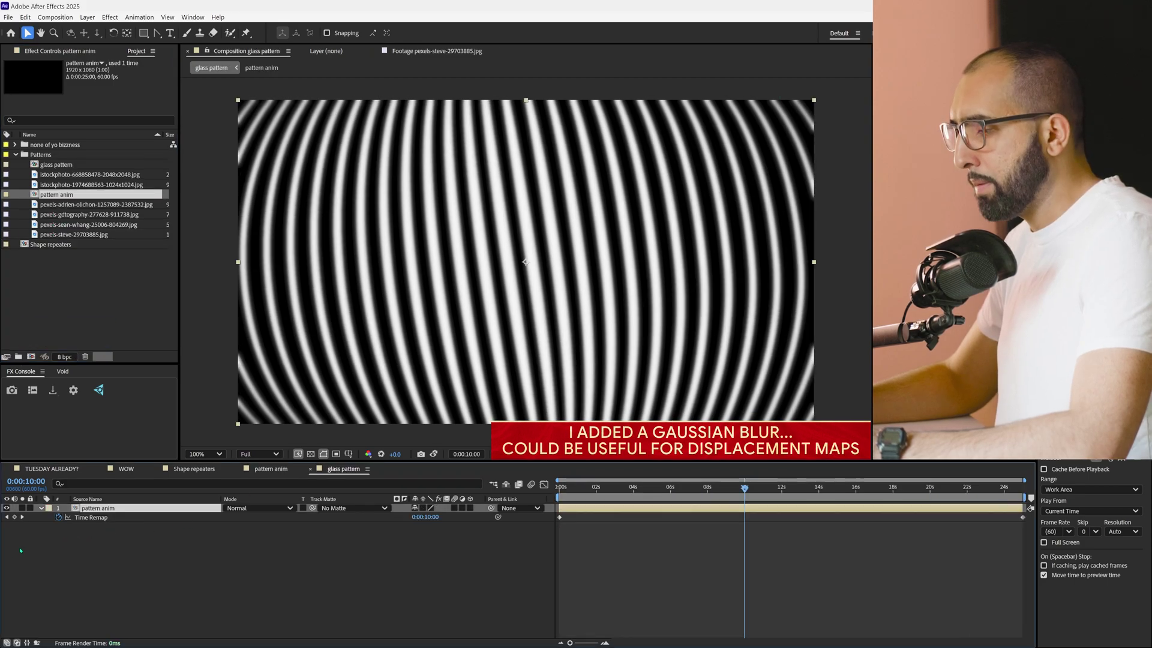
click(15, 517)
click(272, 68)
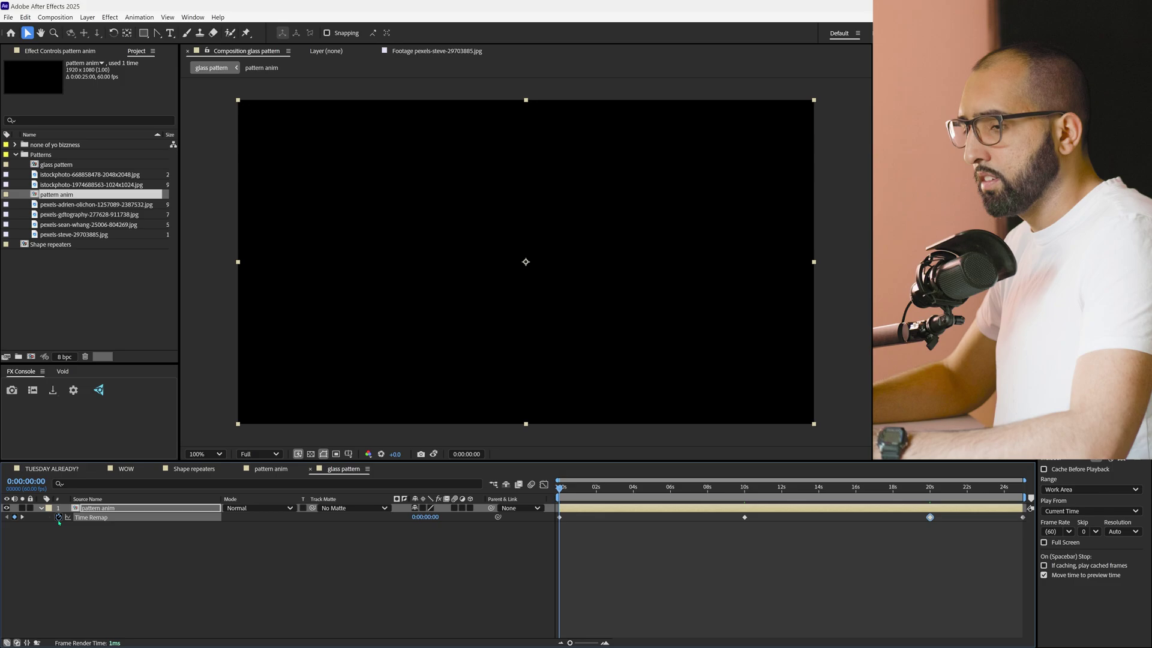
- Remove the first and last Time Remap keyframes and slide the remaining pair back to start at 0:00:00:00
click(15, 517)
click(21, 516)
click(21, 517)
click(22, 517)
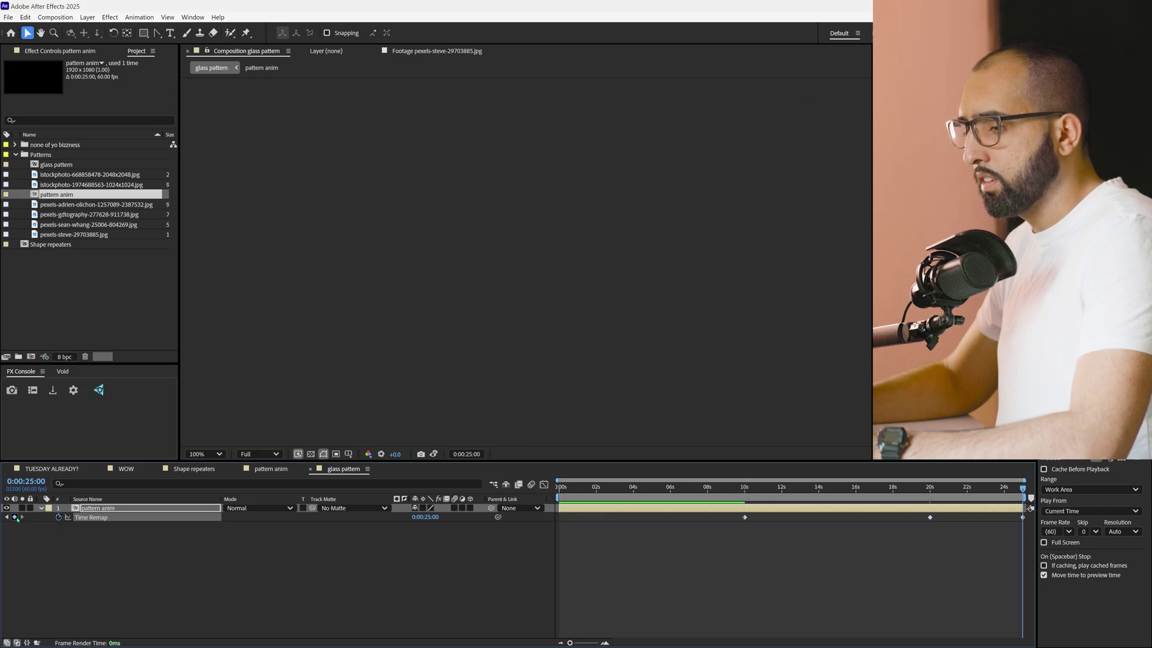
drag(718, 543, 1014, 507)
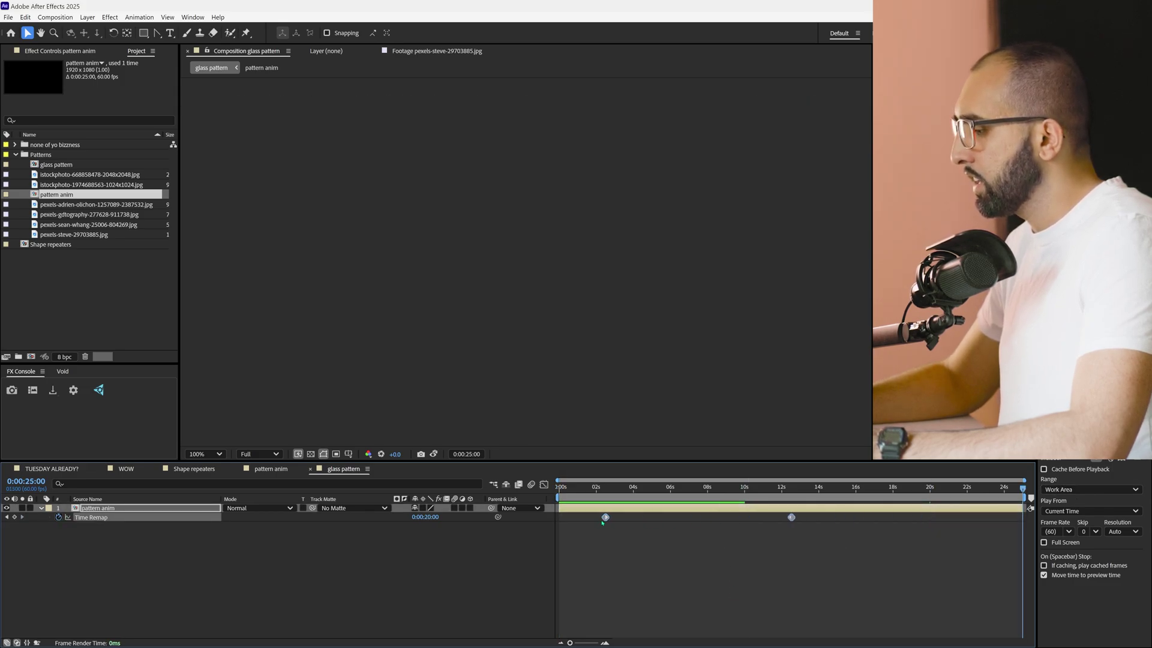
- Apply the expression loopOut() to Time Remap, scrub across the timeline to check the loop, and preview from the start
alt+click(58, 517)
text(loopOut())
click(100, 579)
drag(757, 489, 926, 494)
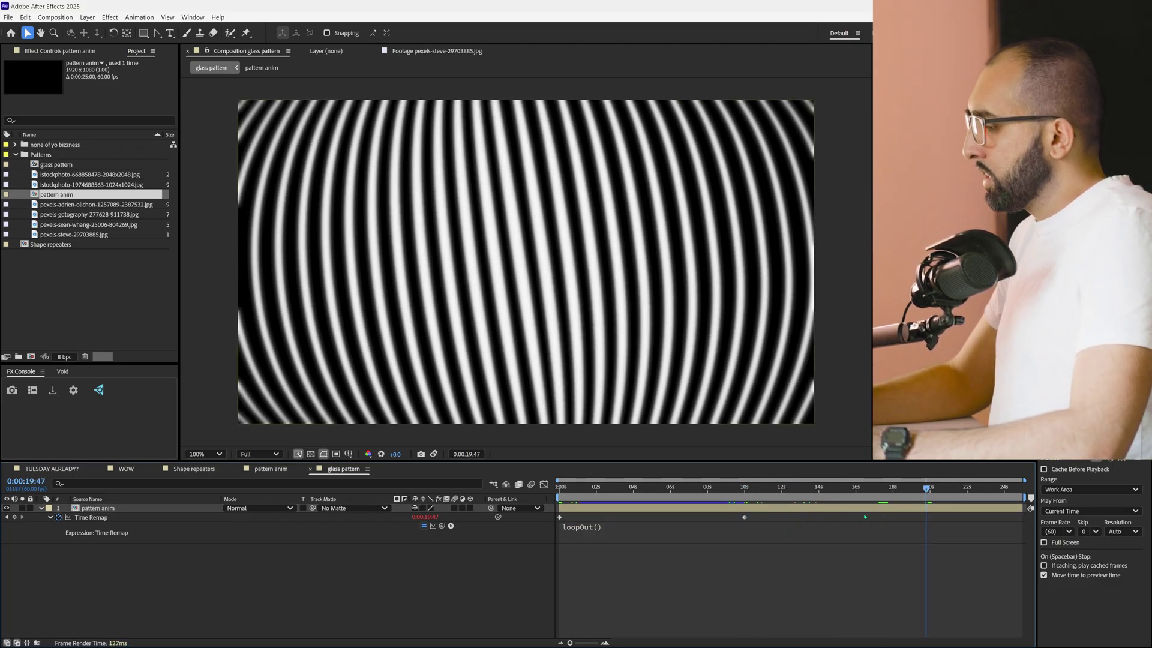
drag(690, 493, 558, 492)
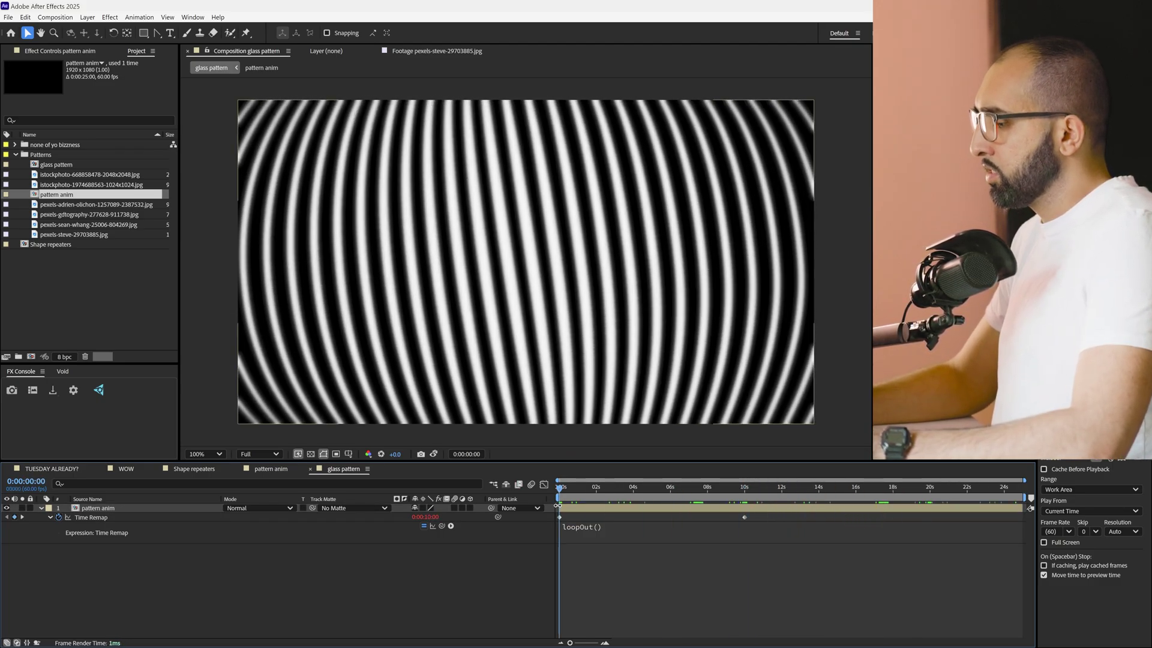
key(space)
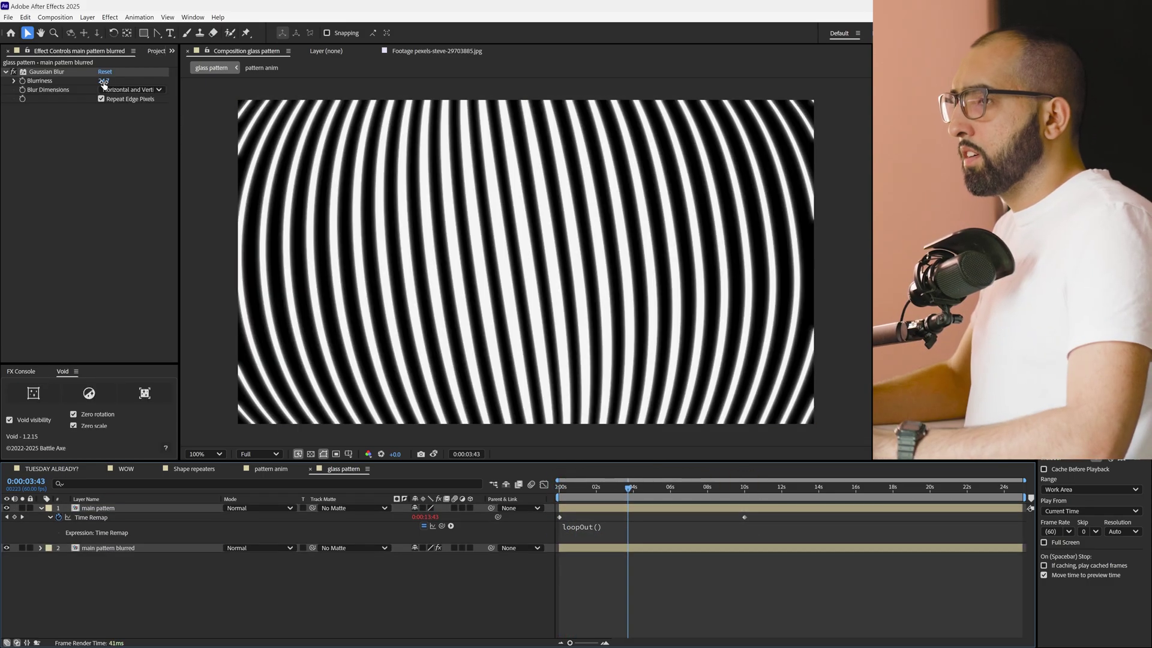
- Set the Scale of the main pattern blurred layer to 98%
key(s)
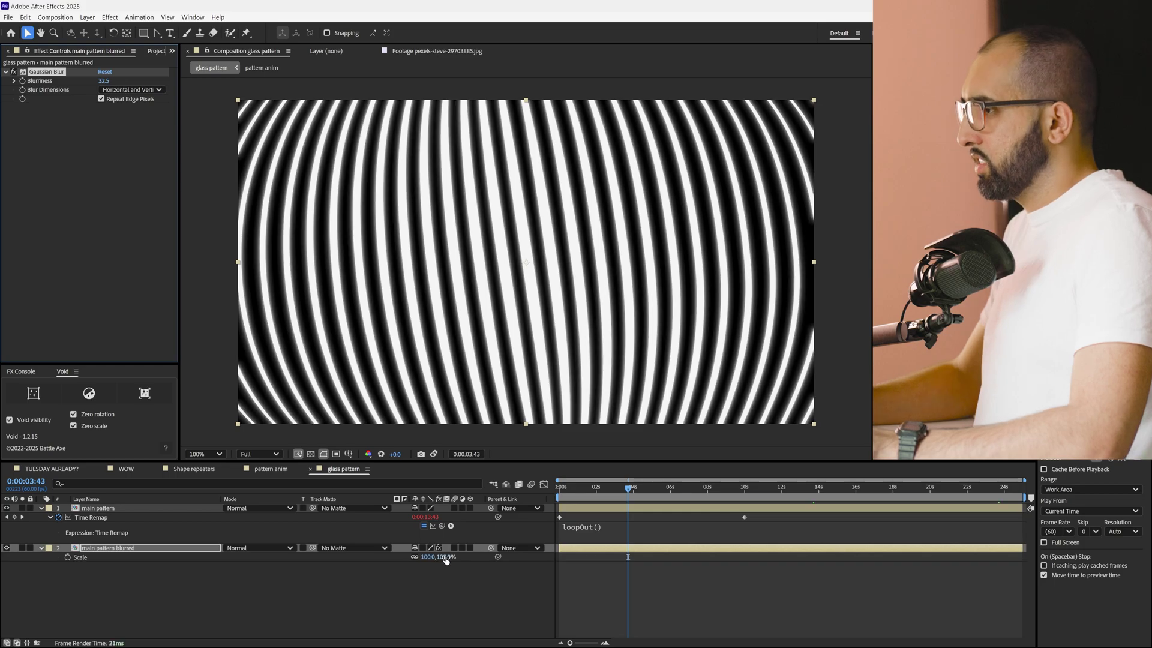
click(445, 558)
text(98)
key(Return)
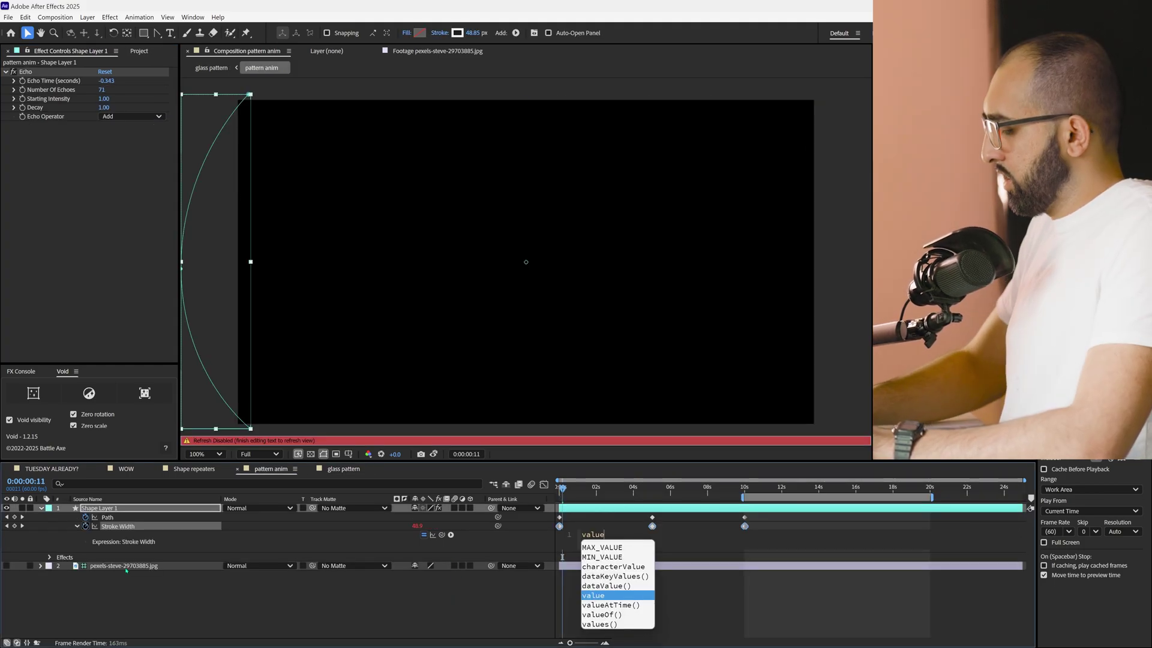
- Thin the lines in pattern anim by giving Stroke Width the expression value/3
text(/1)
click(125, 570)
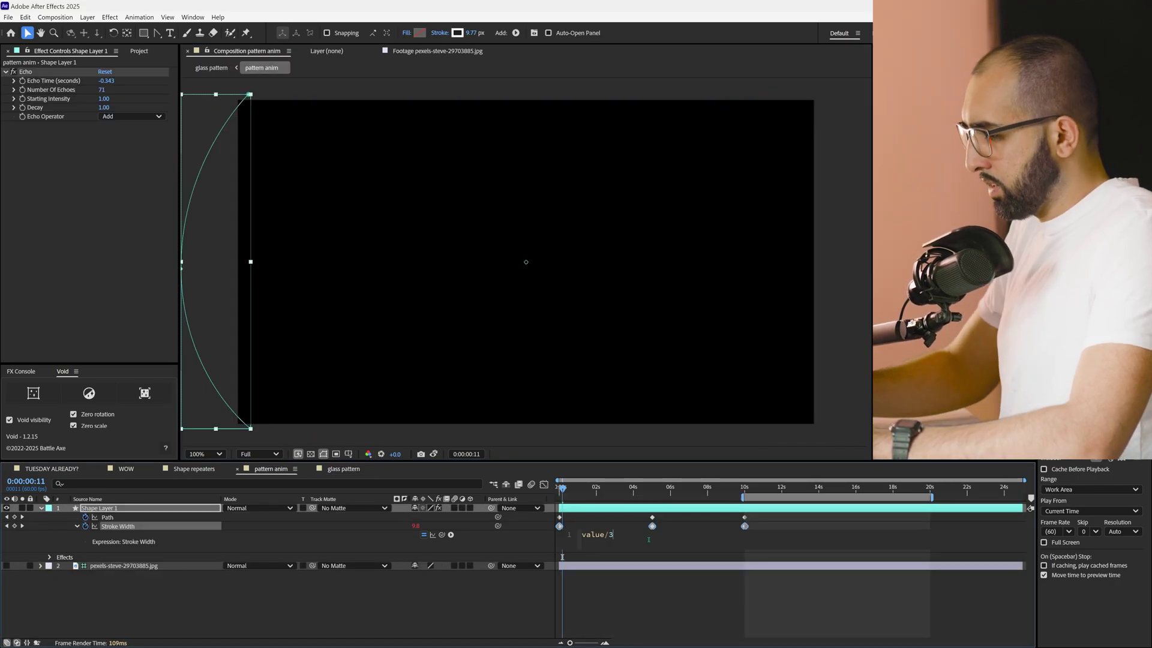
click(645, 532)
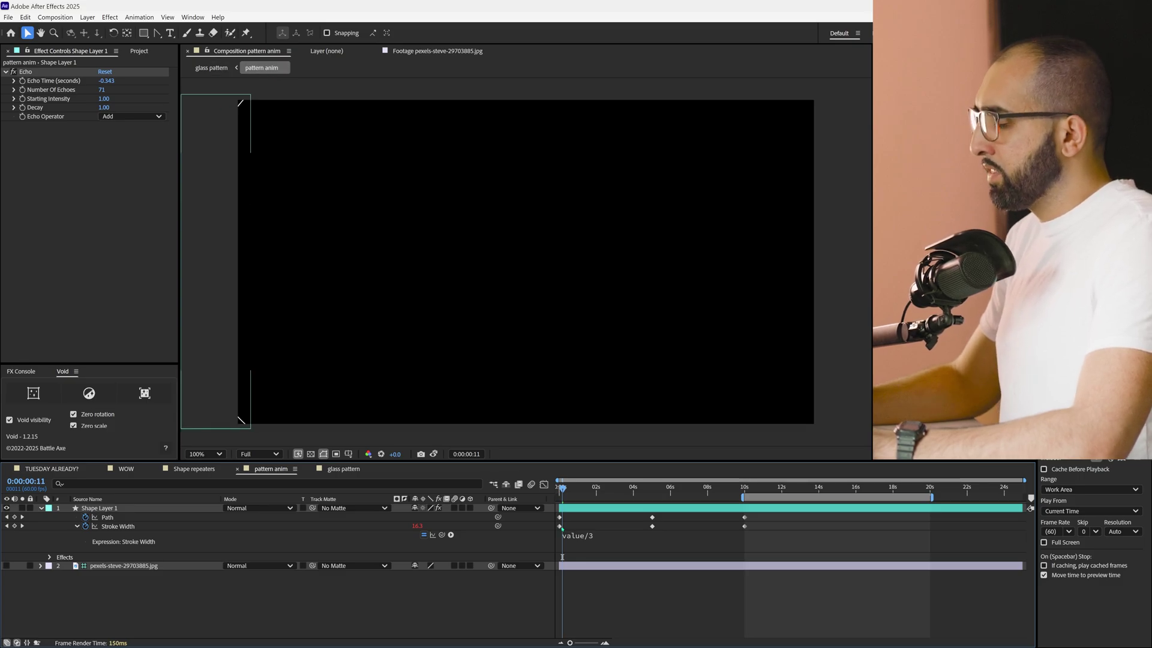
- Change the stroke color of Shape Layer 1 in pattern anim to mid gray 808080
key(Home)
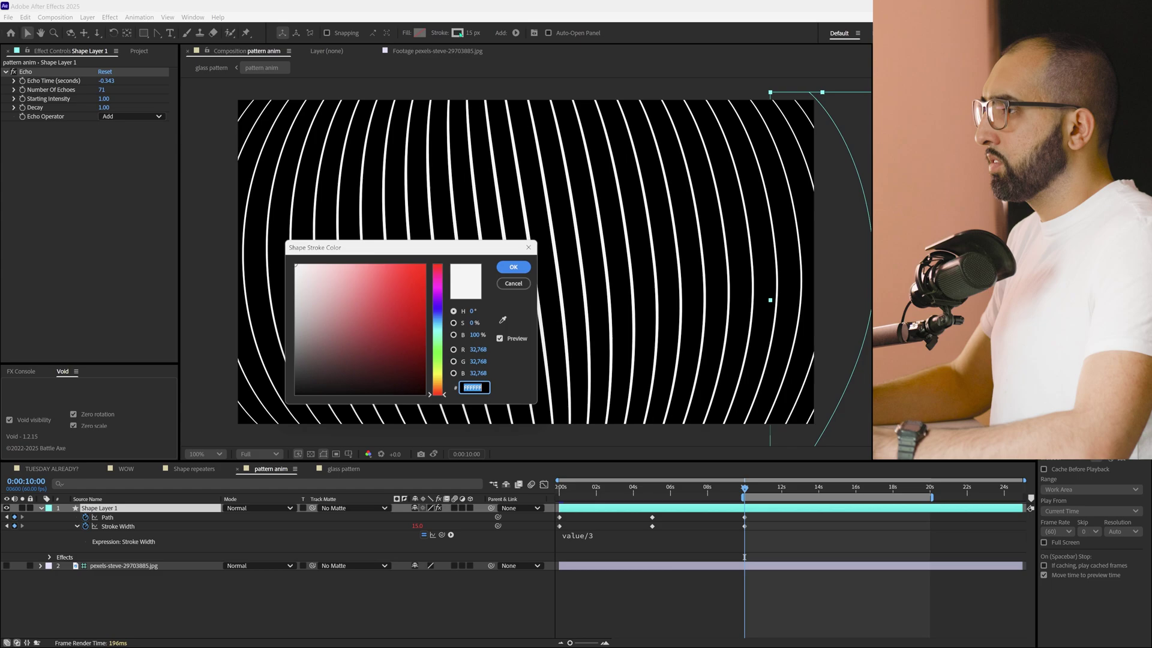
drag(318, 336, 272, 329)
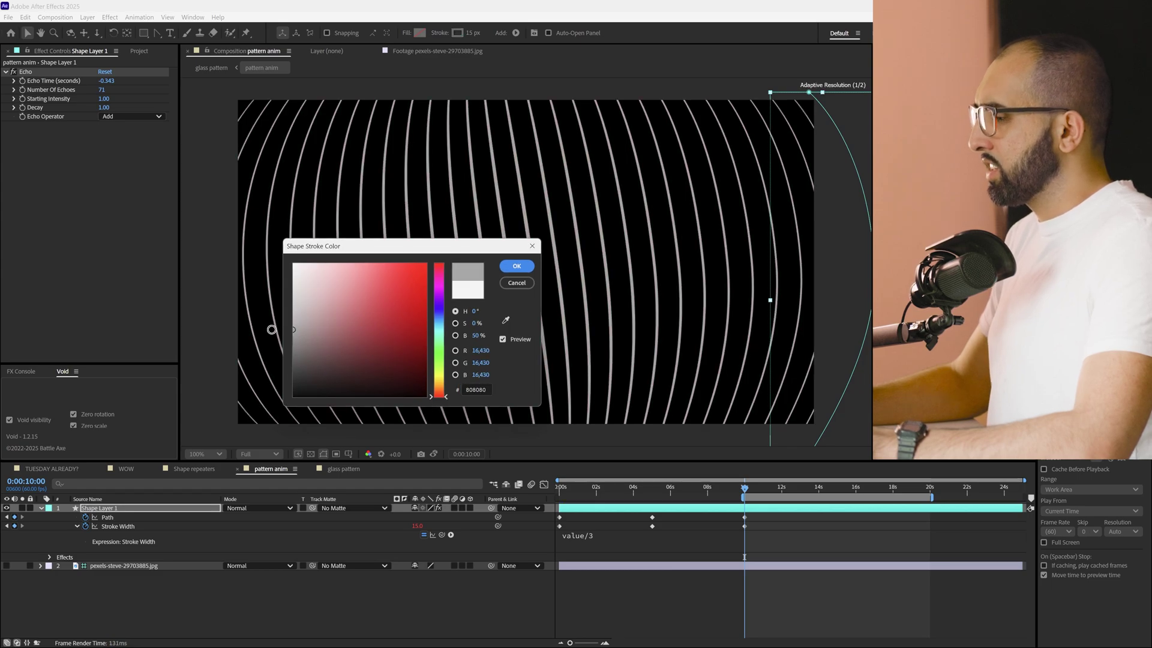
click(515, 267)
- Duplicate Shape Layer 1 and reshape the copy's path at 0:00:10:00 so its echoed lines fan out toward the upper right
key(ctrl+d)
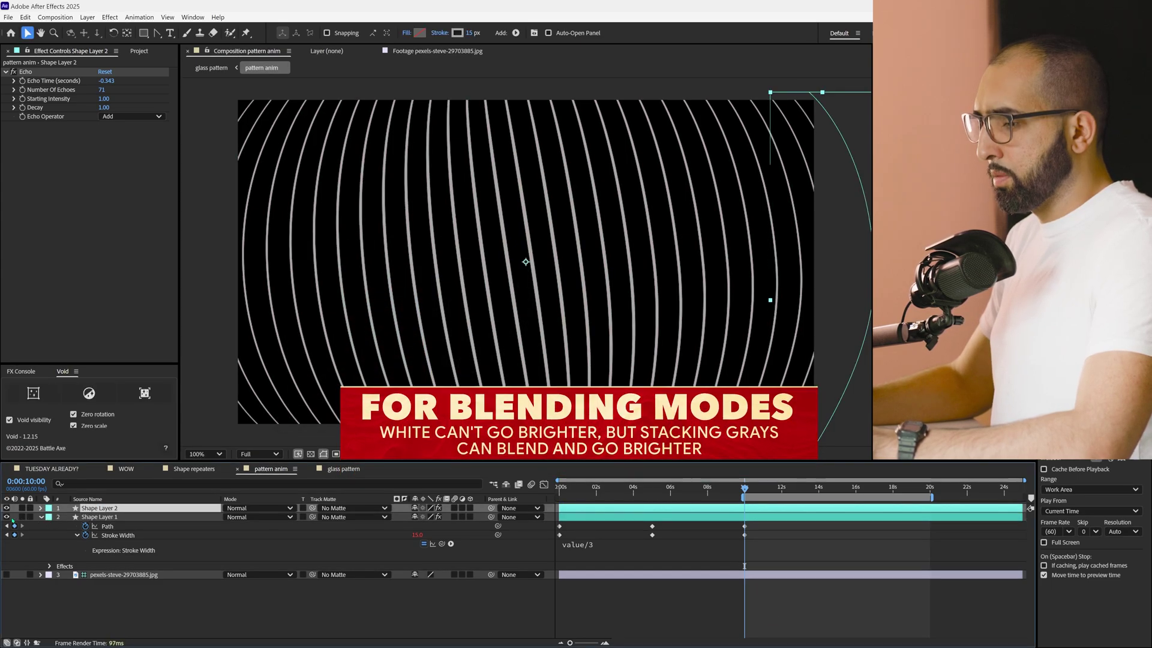
key(F2)
drag(815, 93, 631, 91)
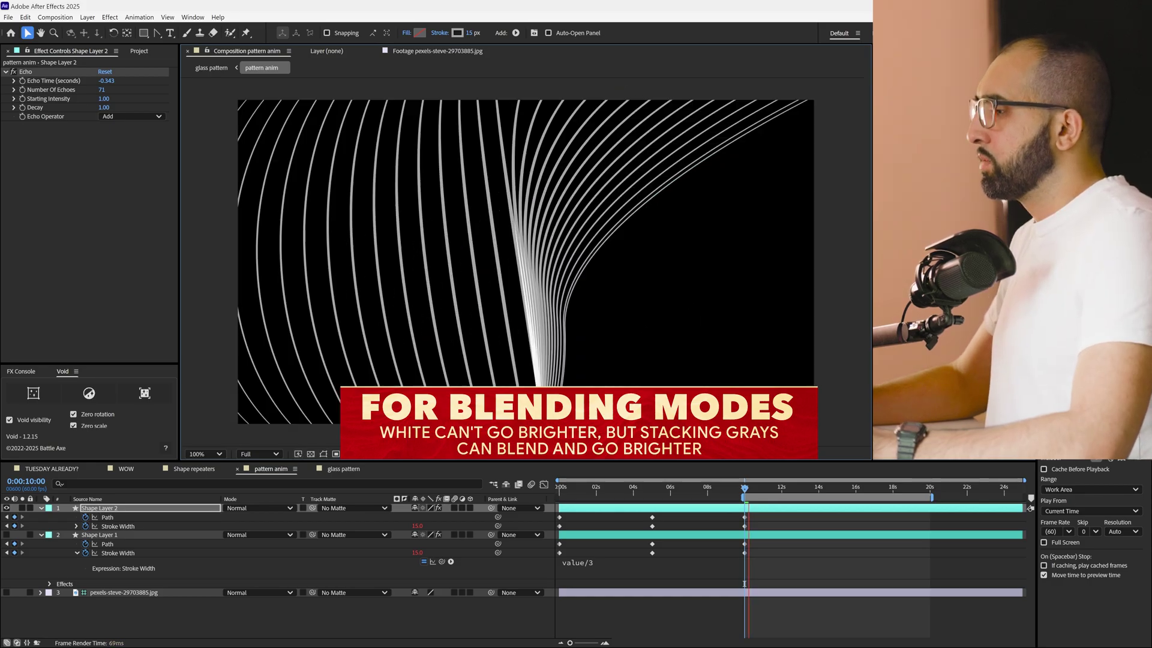
- Brighten the stroke color of Shape Layer 2 to light gray B4B4B4
scroll(588, 399, down, 1)
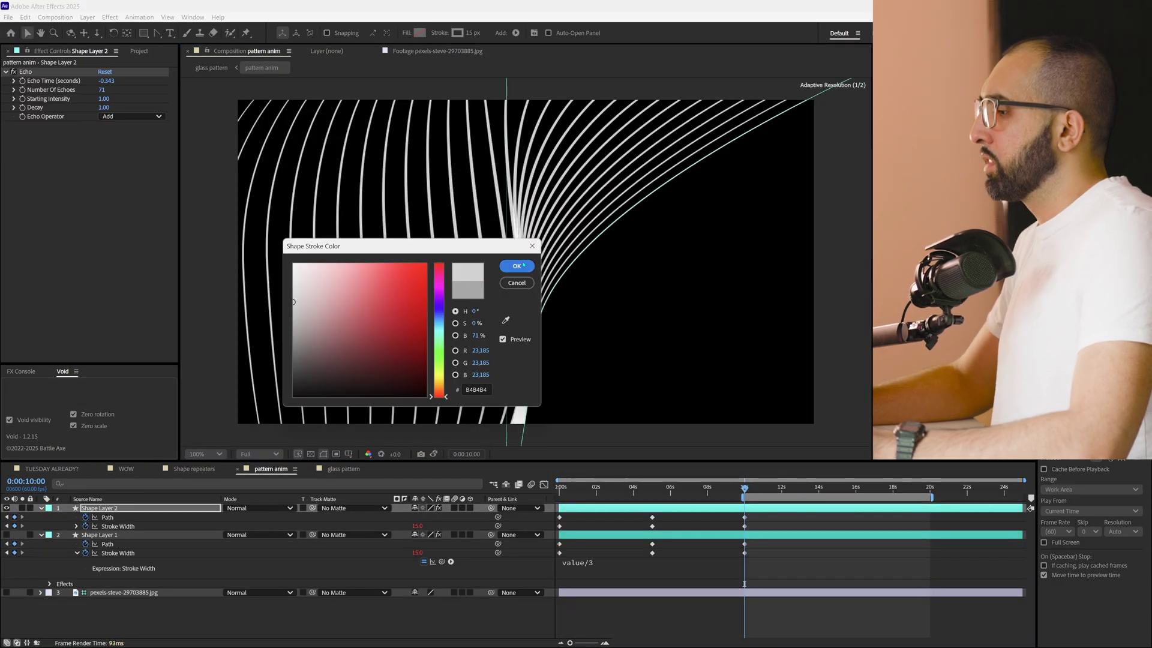
key(Return)
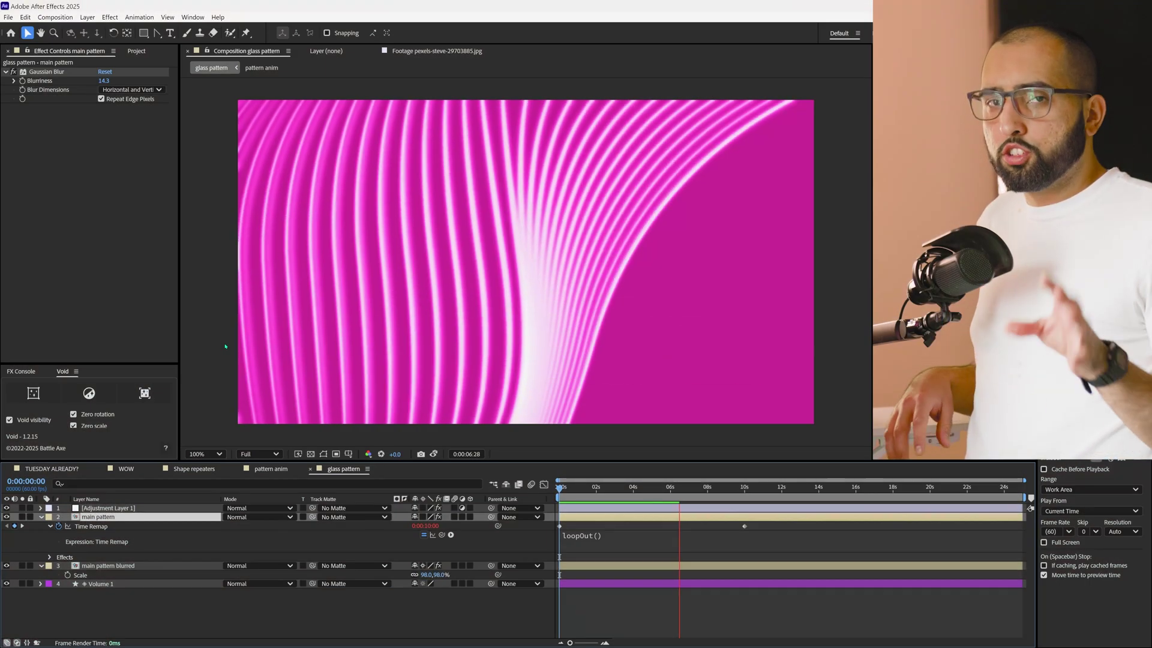
- Stop the glass pattern preview, go to 0:00:02:55, and take a snapshot of that frame
key(space)
drag(682, 488, 613, 508)
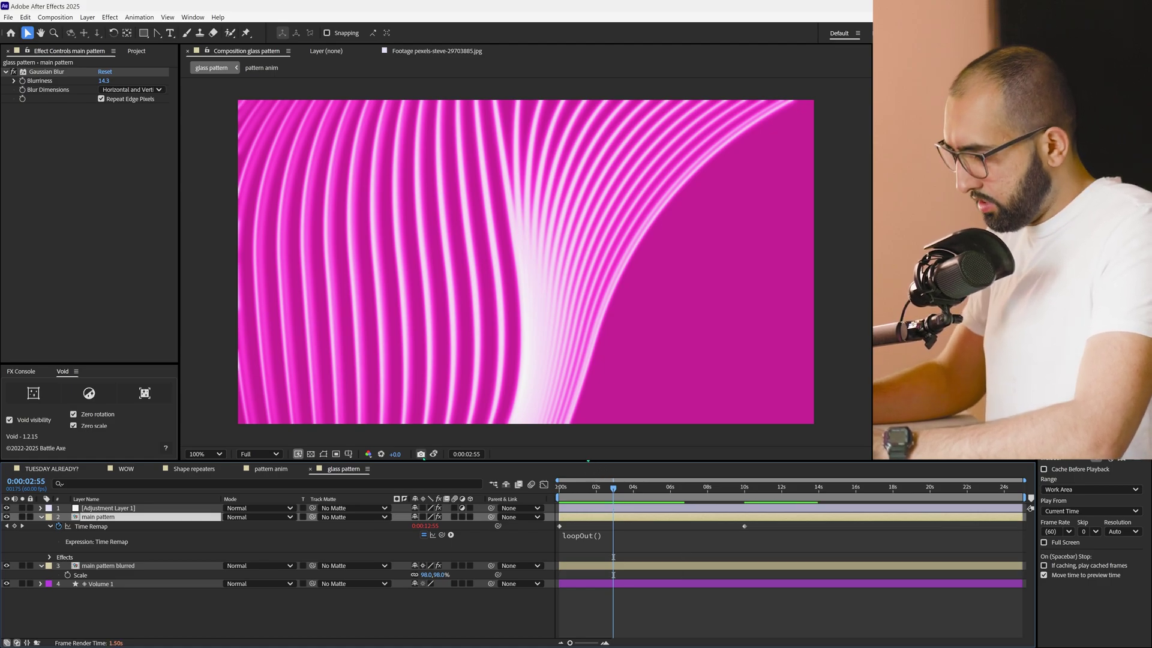
click(421, 455)
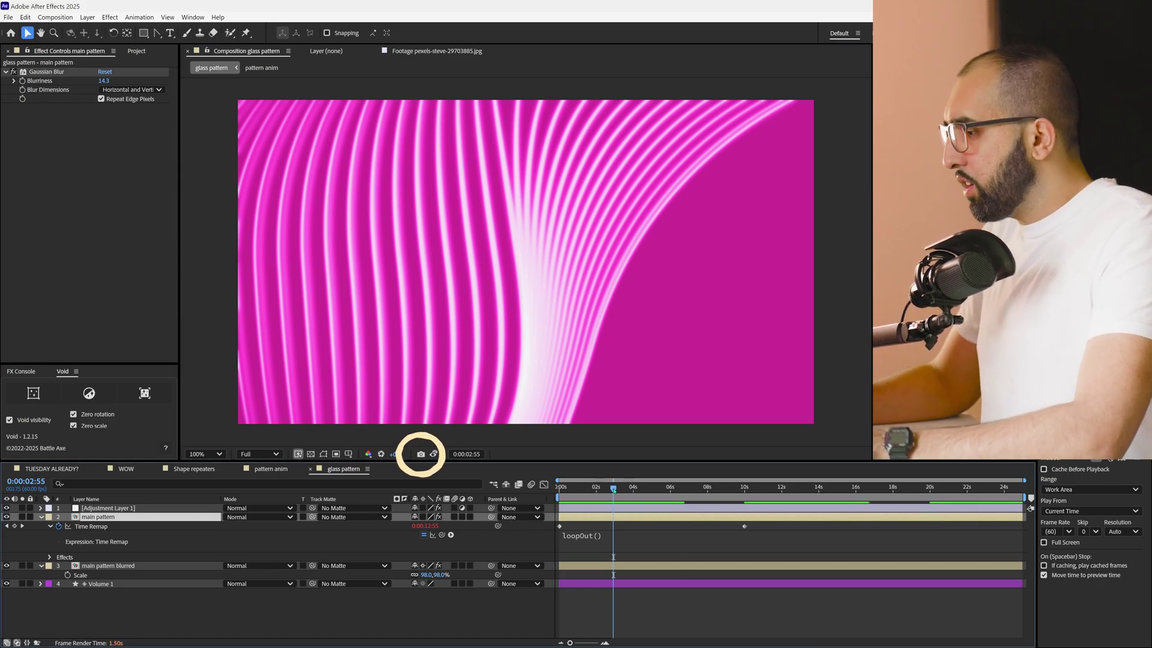
- Advance frame by frame to 0:00:03:36, comparing against the snapshot for a match, and add a Time Remap keyframe on main pattern there
drag(613, 489, 616, 490)
key(Page_Down)
key(Page_Down)
key(Page_Down)
key(Page_Down)
key(Page_Down)
key(Page_Down)
key(Page_Down)
key(Page_Down)
key(Page_Down)
key(Page_Down)
key(Page_Down)
key(Page_Down)
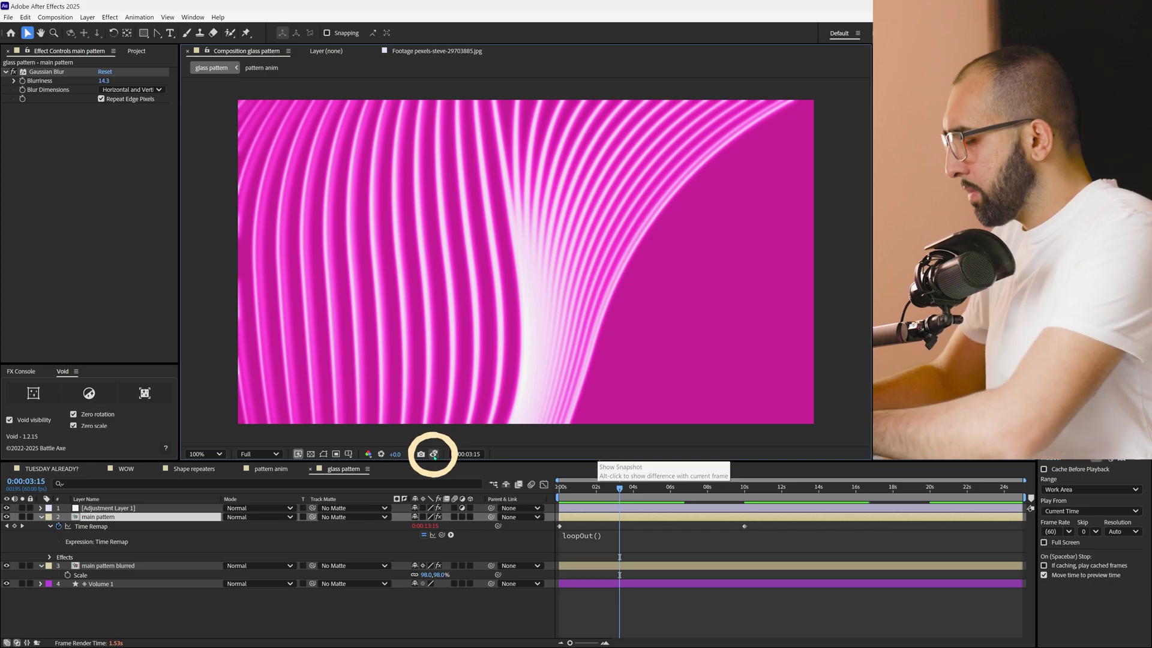
key(Page_Down)
key(Page_Down)
key(Page_Down)
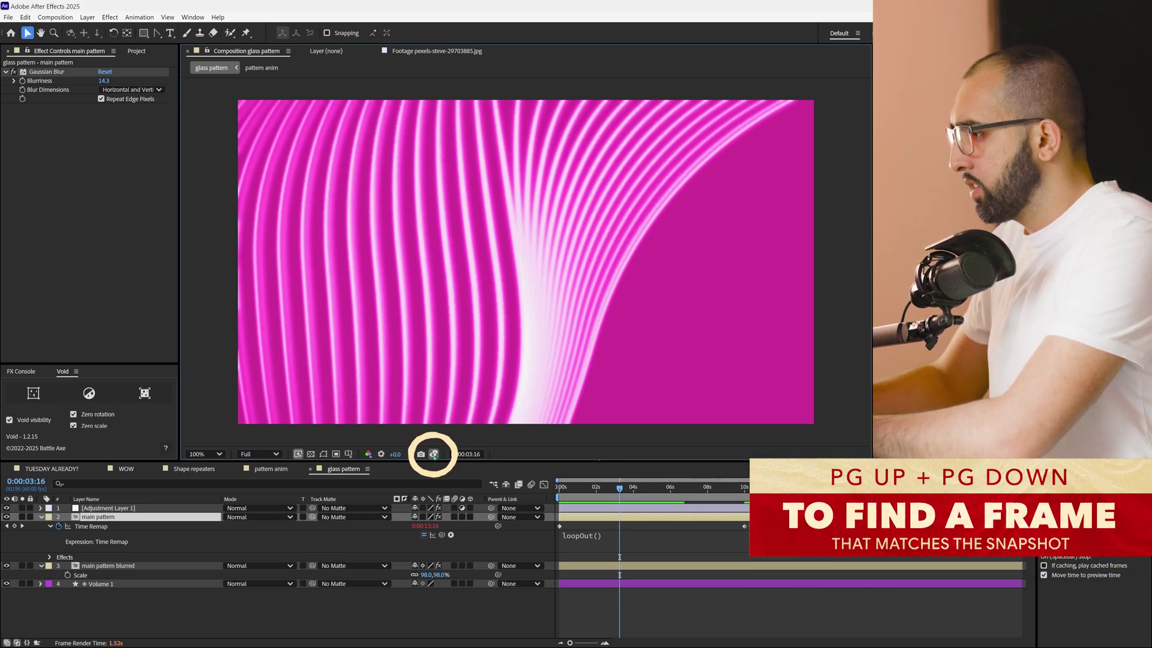
key(Page_Down)
key(Page_Down)
key(Page_Down)
key(Page_Down)
key(Page_Down)
key(Page_Down)
key(Page_Down)
key(Page_Down)
key(Page_Down)
key(Page_Down)
key(Page_Down)
key(Page_Down)
key(Page_Down)
key(Page_Down)
key(Page_Down)
key(Page_Down)
key(Page_Down)
key(Page_Down)
key(Page_Down)
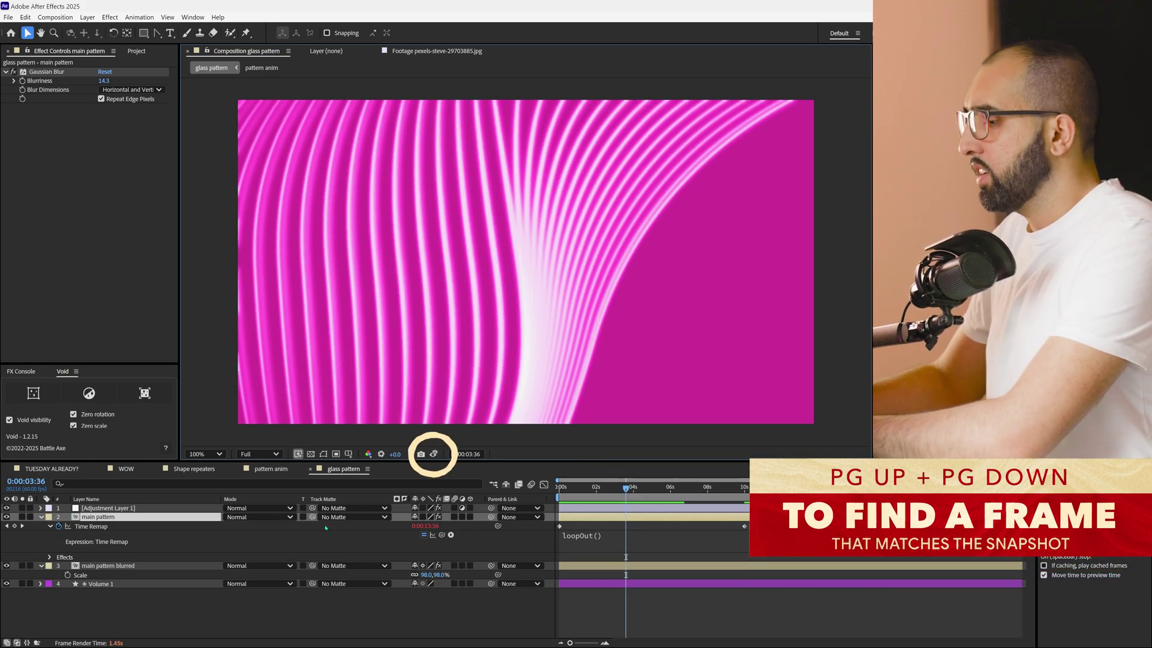
click(14, 526)
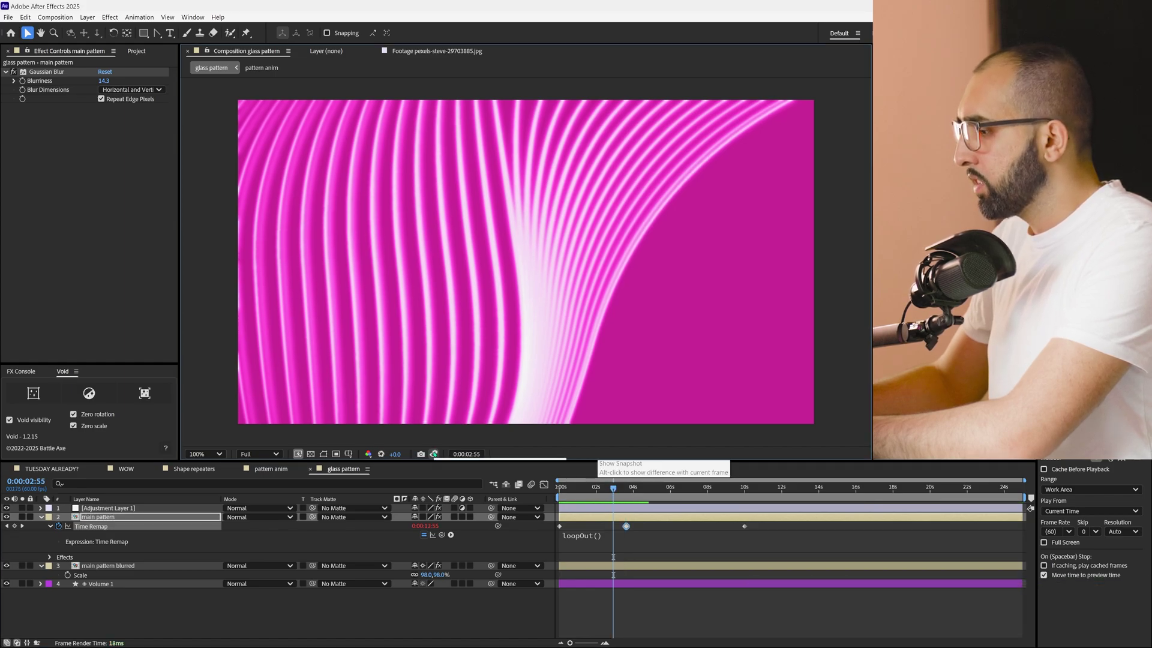
- Add a Time Remap keyframe at 0:00:02:55 and remove the original keyframes at 0 and 10 seconds
key(alt+shift+t)
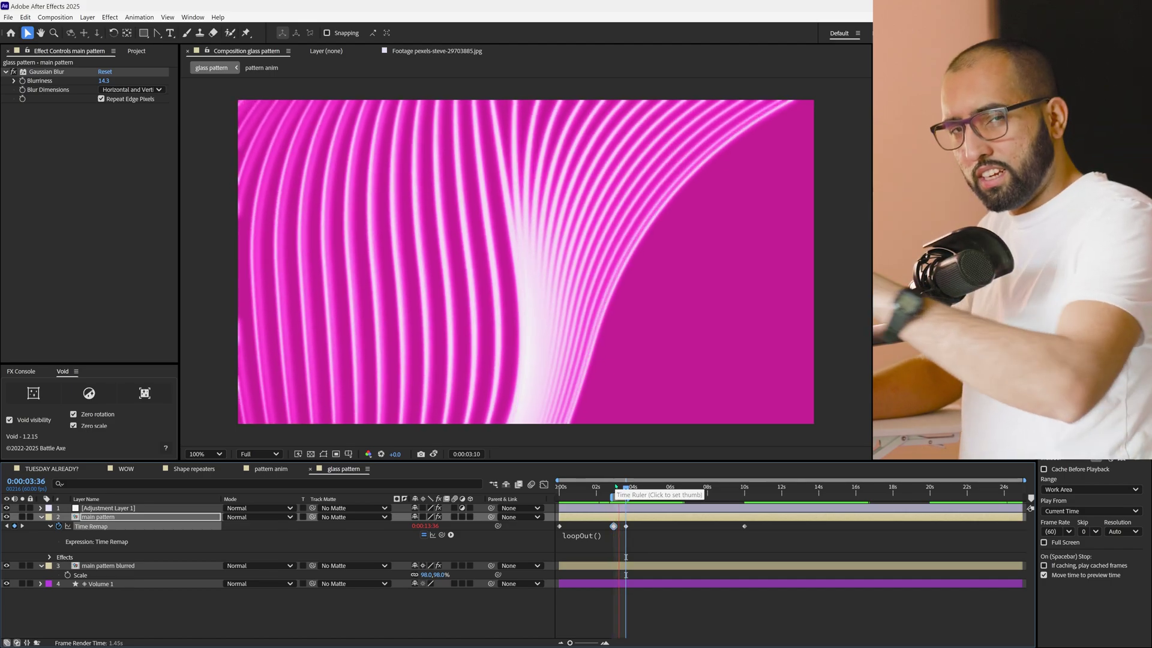
click(548, 522)
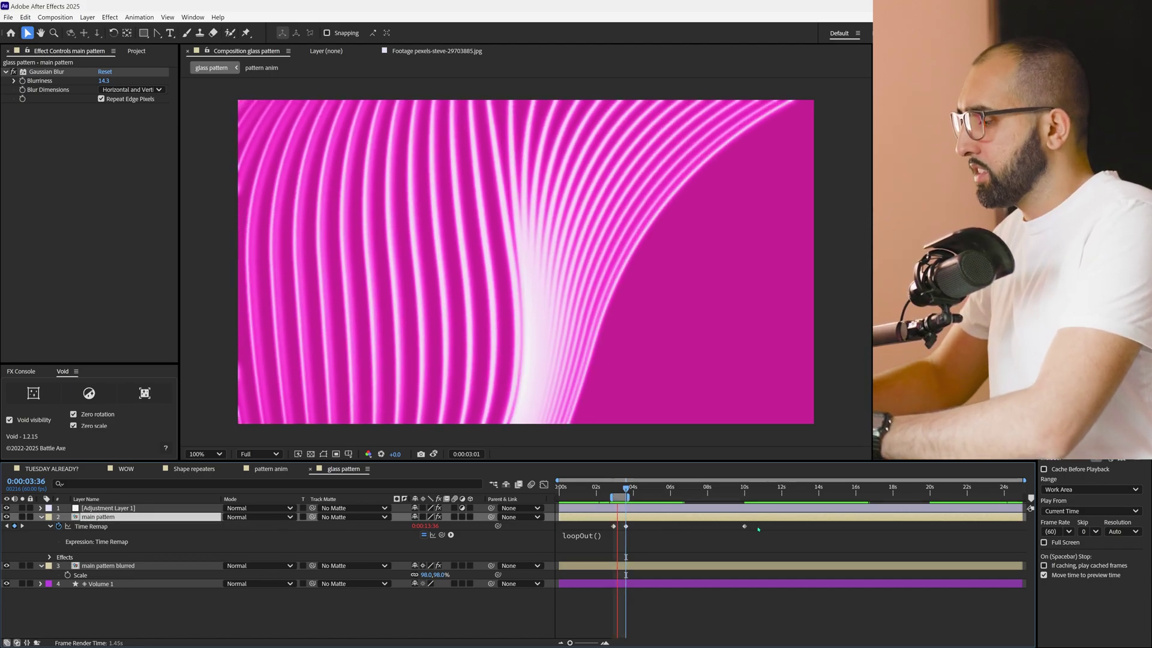
drag(745, 527, 652, 526)
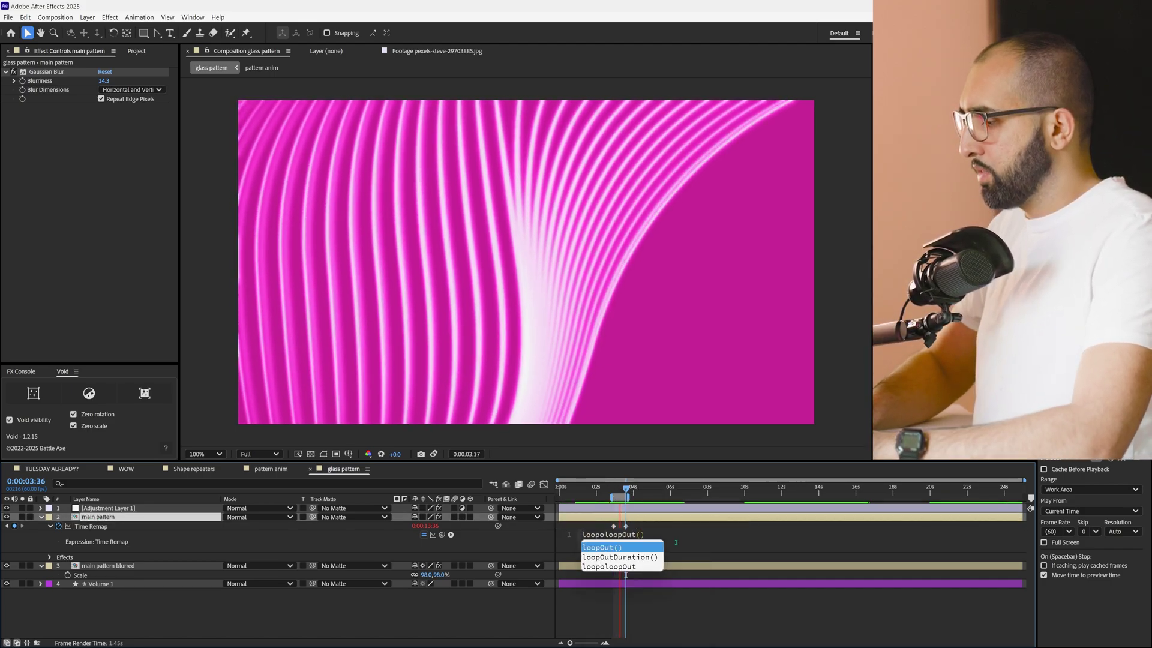
- Change the Time Remap expression to loopIn() + loopOut() - value and preview the composition from 0:00:00:00
key(BackSpace)
text(In())
key(Right)
text(+)
key(End)
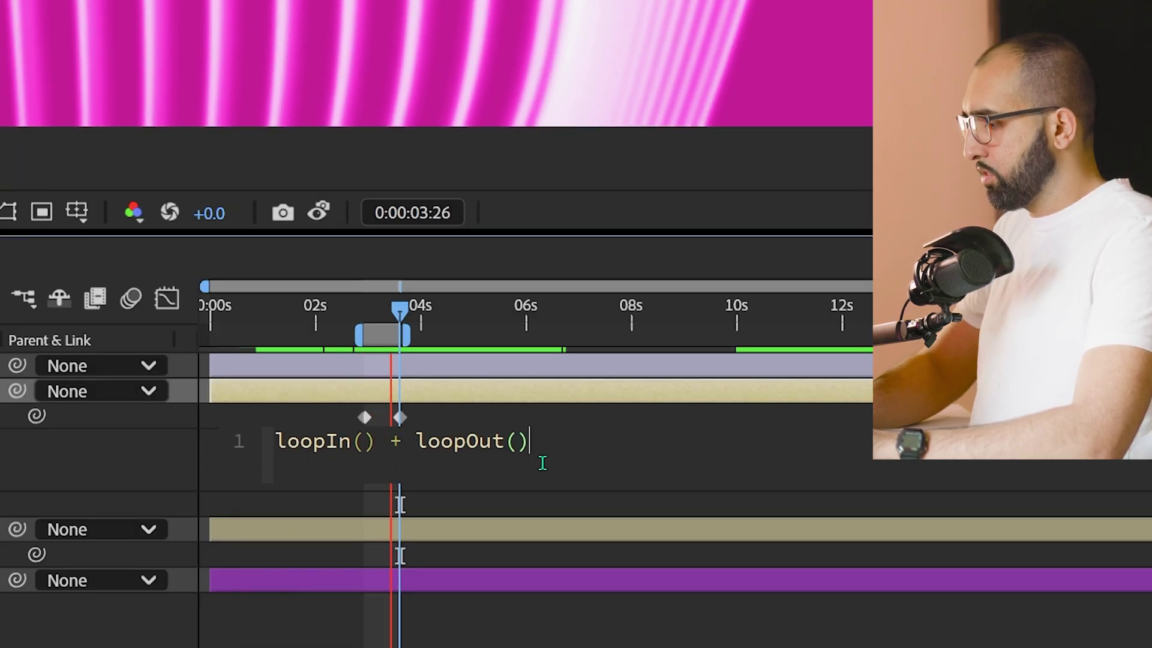
text(- value)
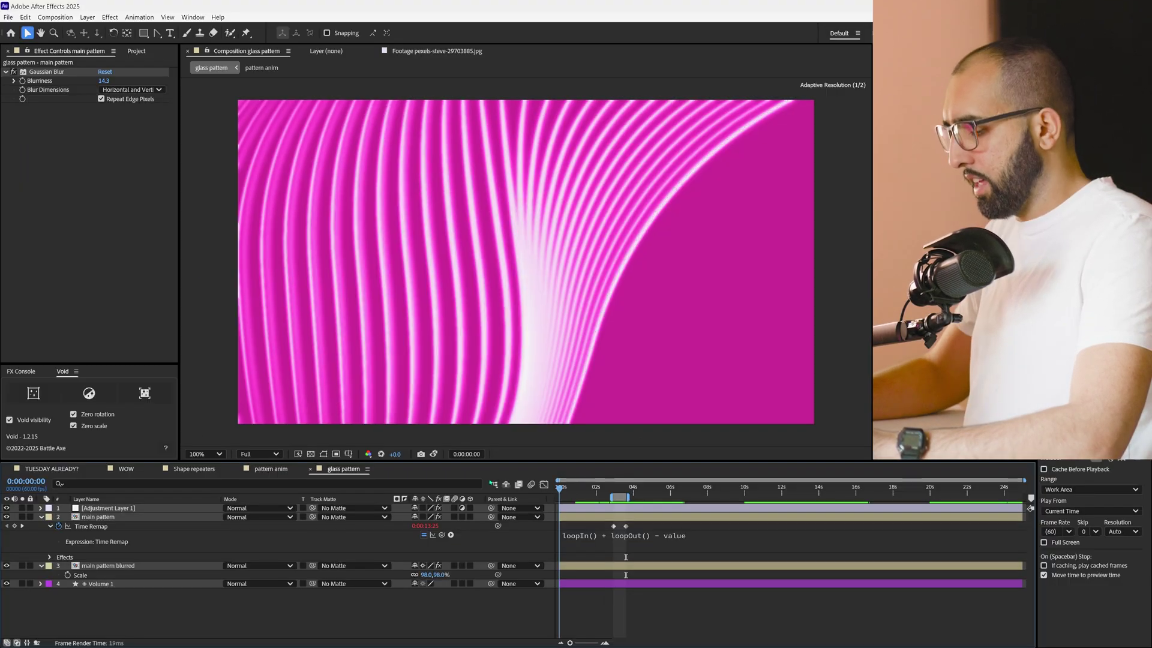
key(space)
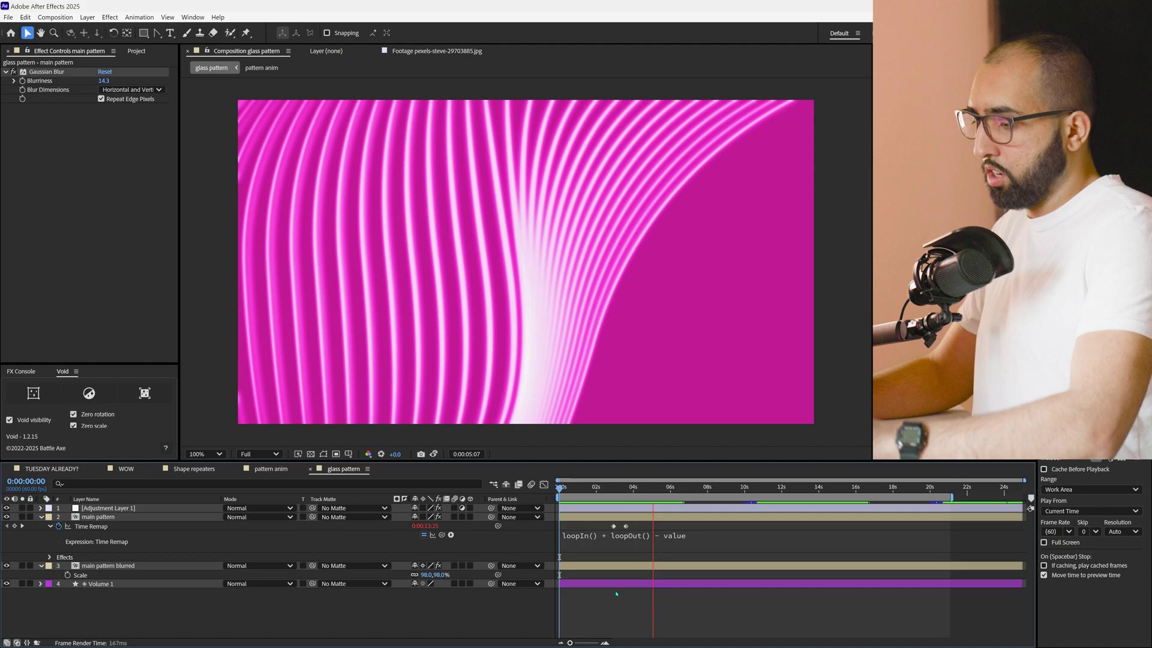